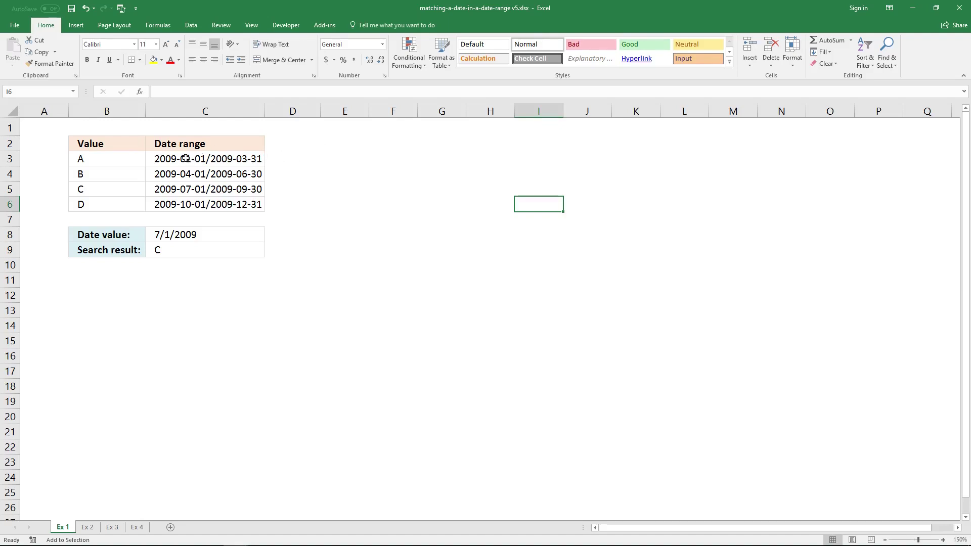
- Enter the array formula {=FIND("/",C3:C6)} in E3, returning 11
click(345, 155)
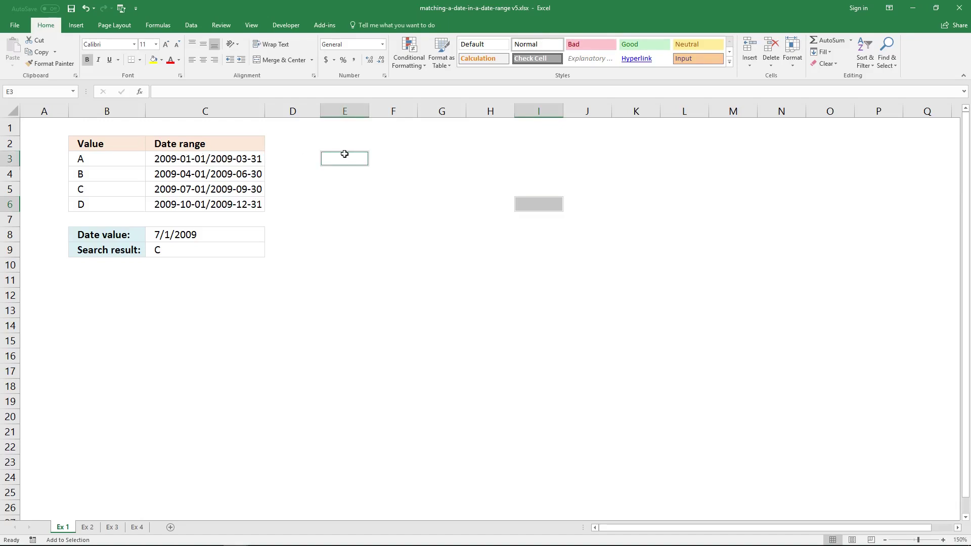
click(346, 154)
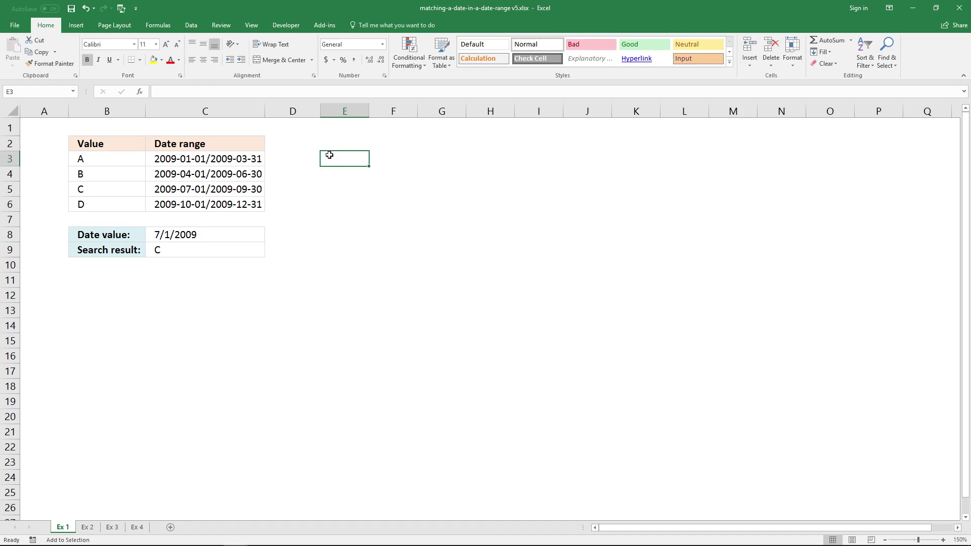
text(=)
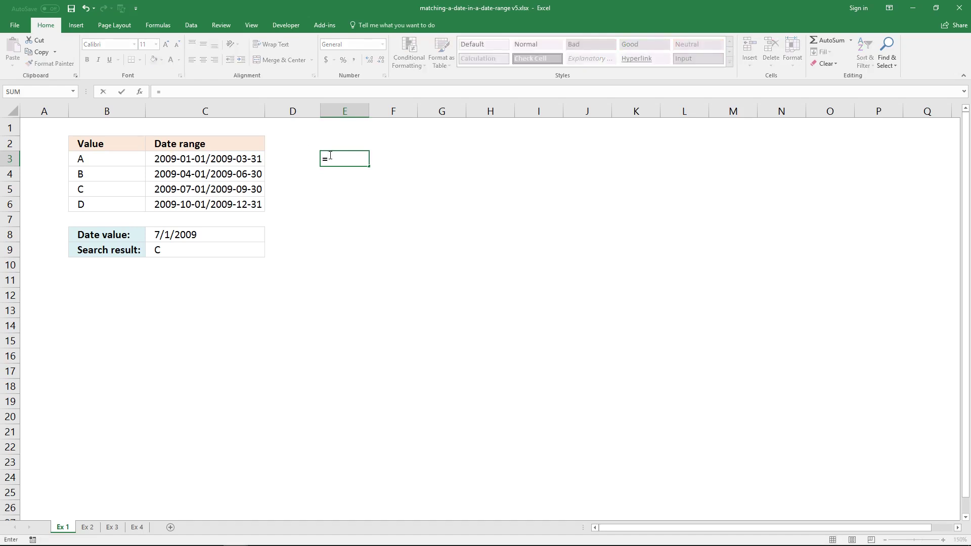
text(FIND()
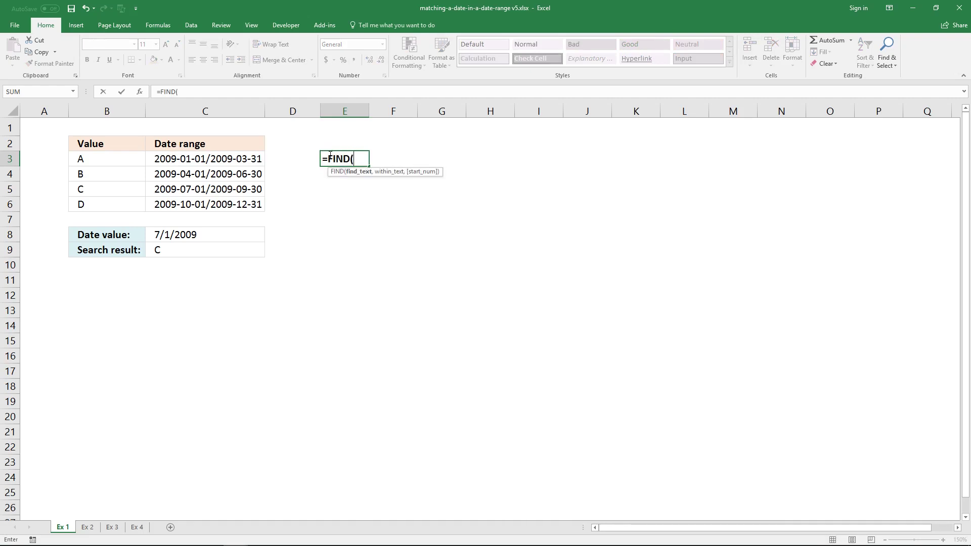
text("/",)
click(246, 159)
drag(246, 159, 249, 204)
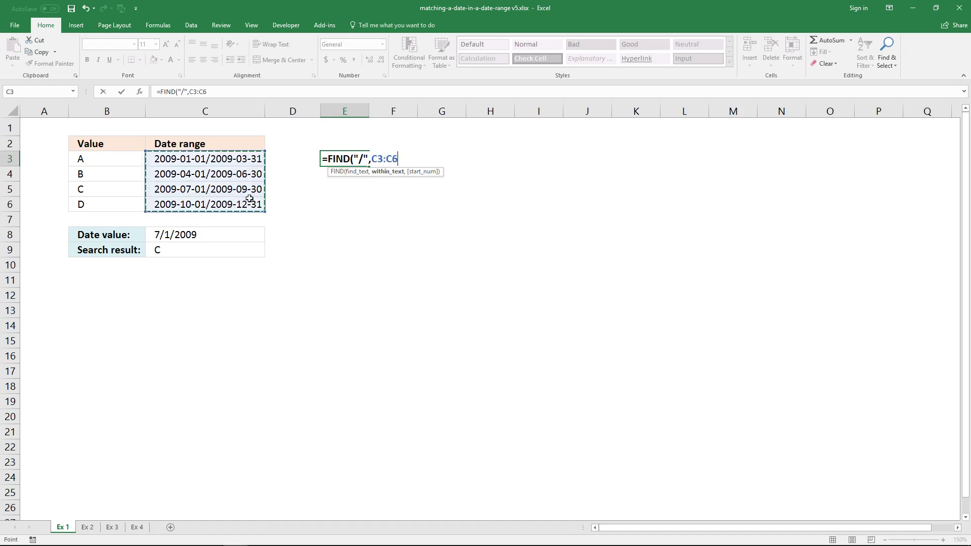
text())
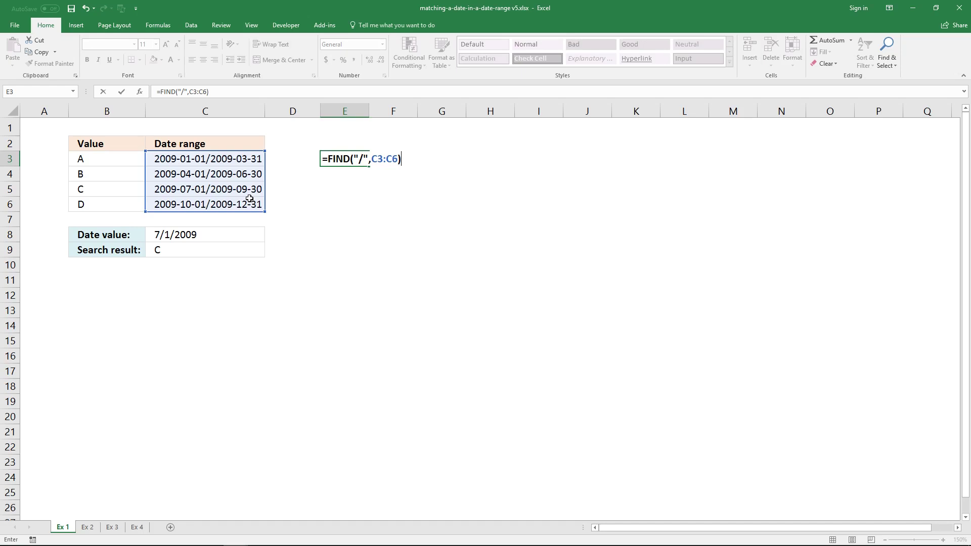
key(ctrl+shift+Return)
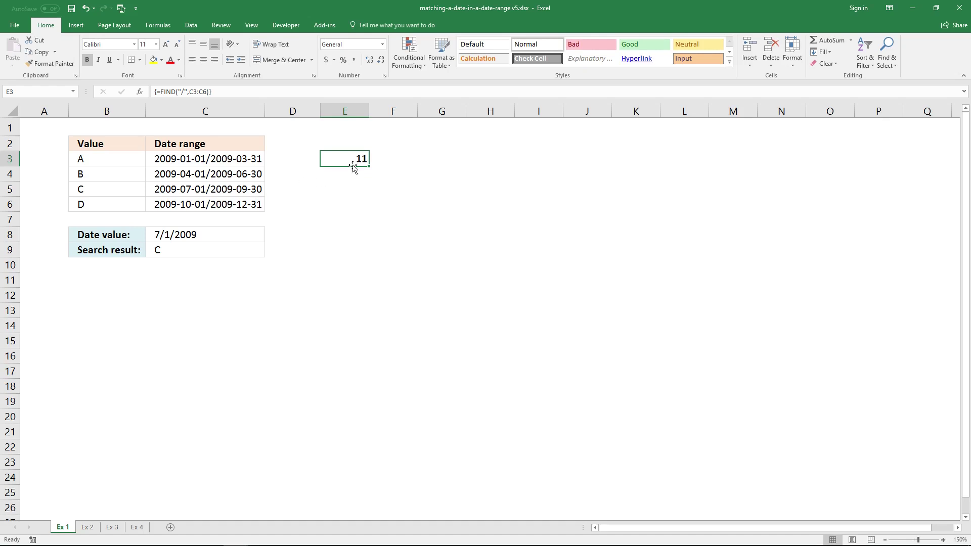
- Re-enter the FIND array formula across E3:E6 so every cell returns 11
drag(348, 159, 350, 200)
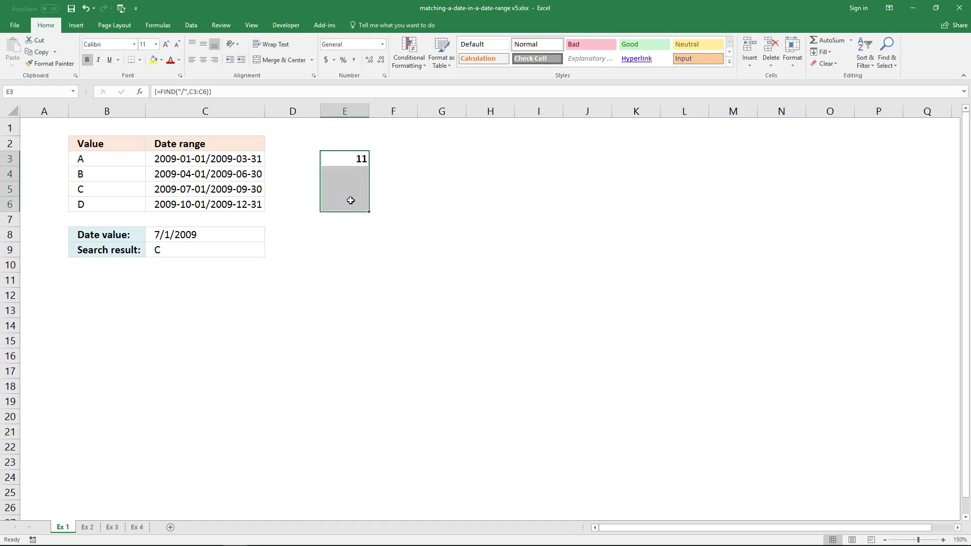
click(281, 90)
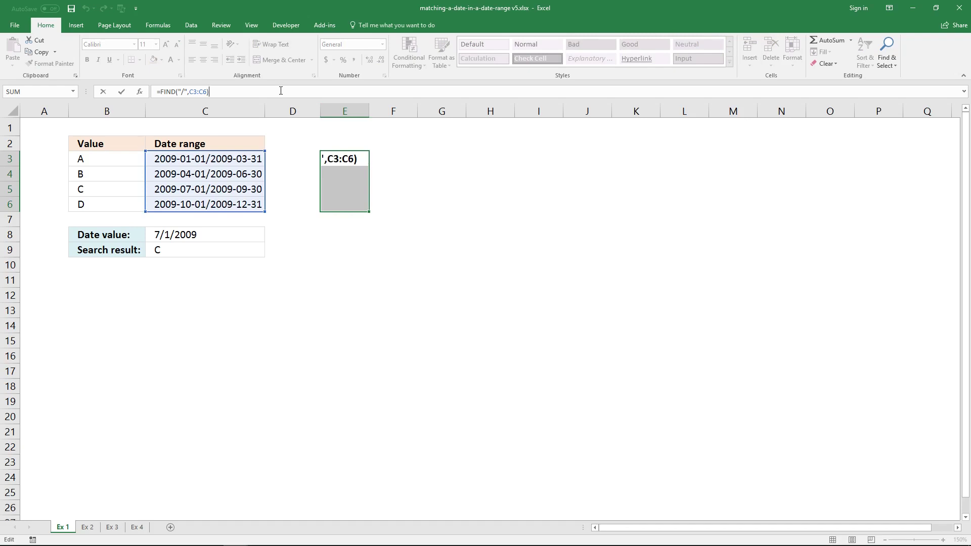
key(ctrl+shift+Return)
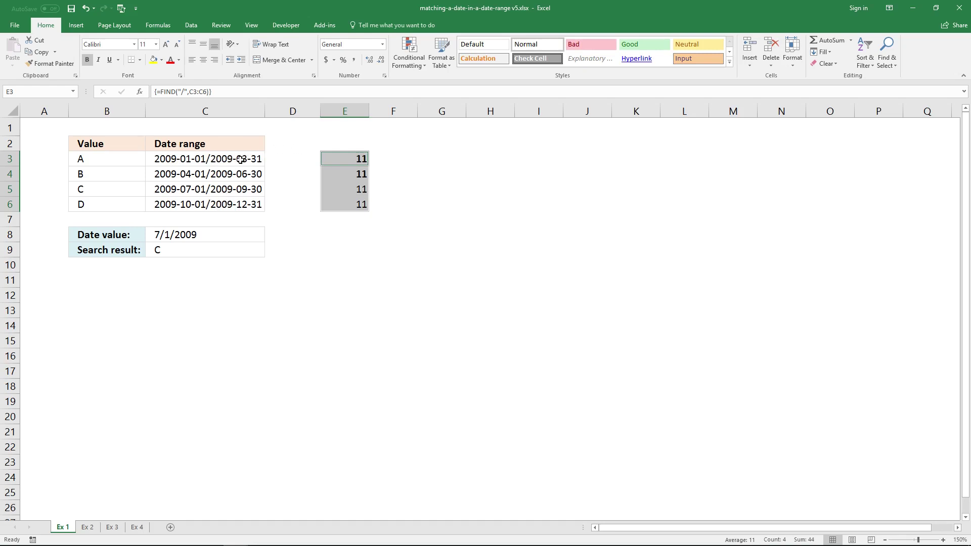
click(400, 158)
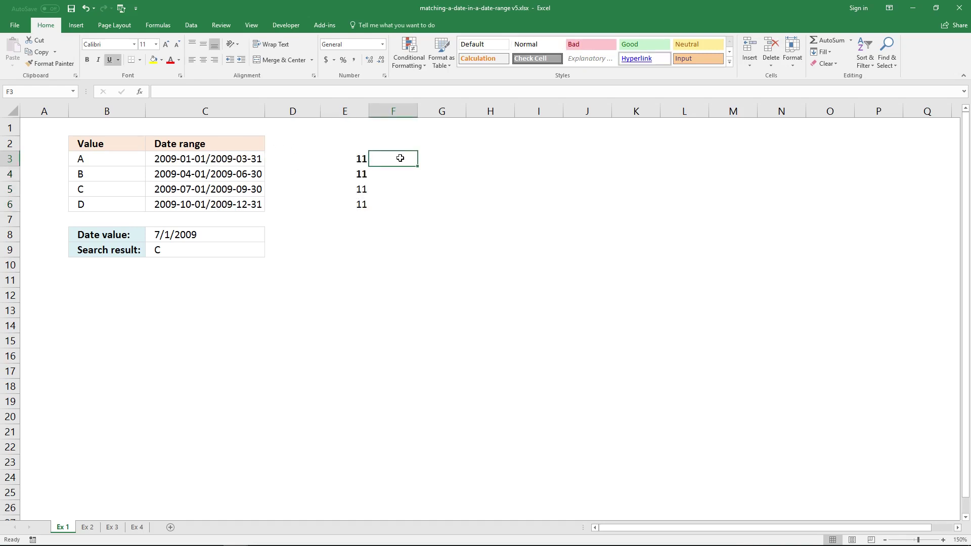
- Start =LEFT(C3, in F3 and keep it as text with a leading apostrophe
click(388, 92)
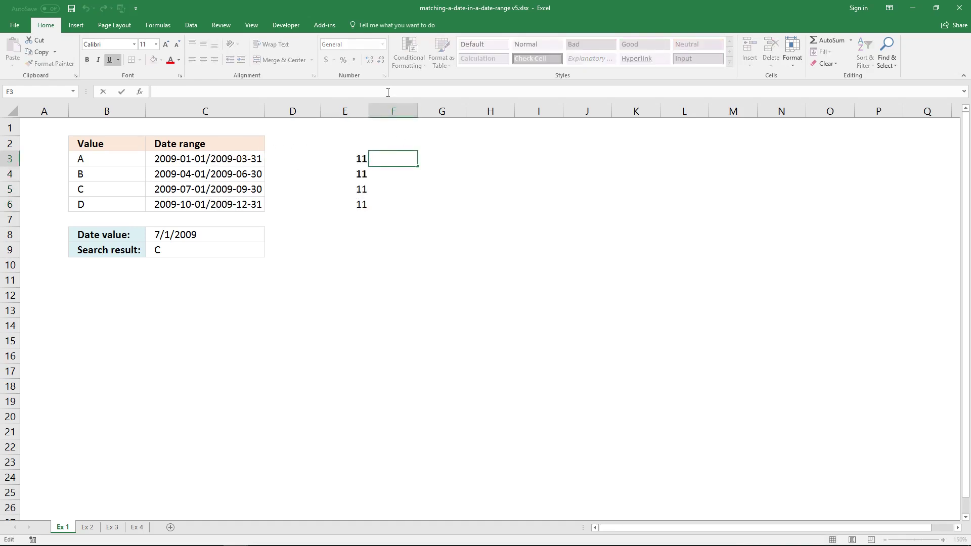
text(=)
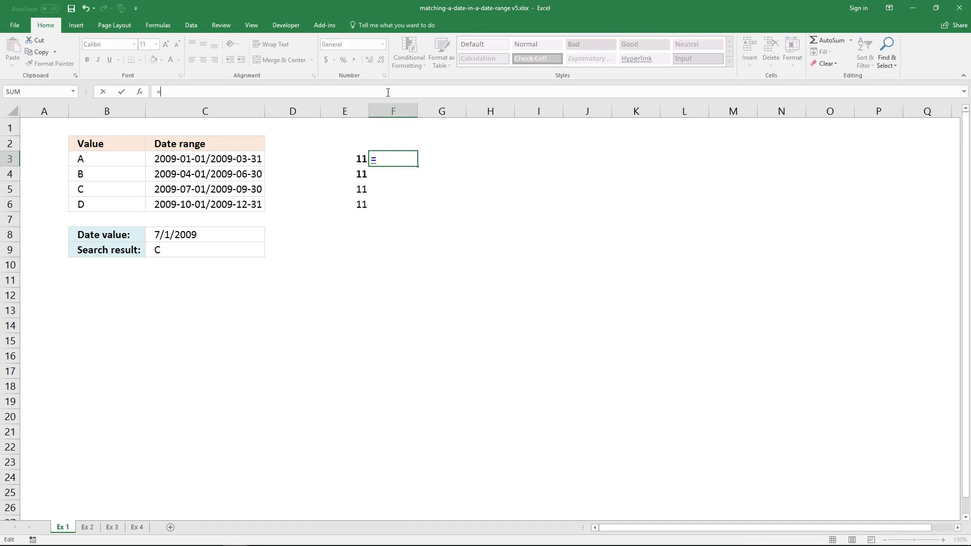
text(LEFT)
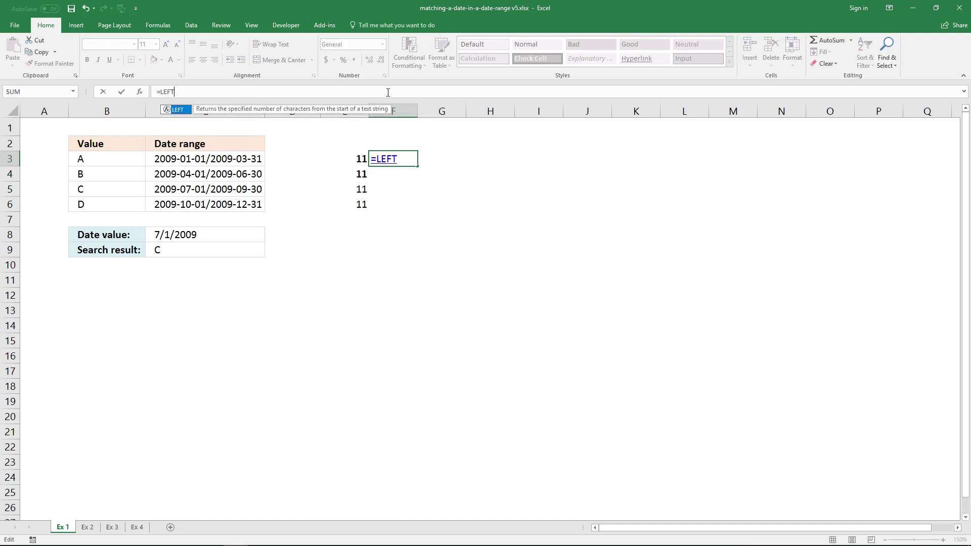
text(()
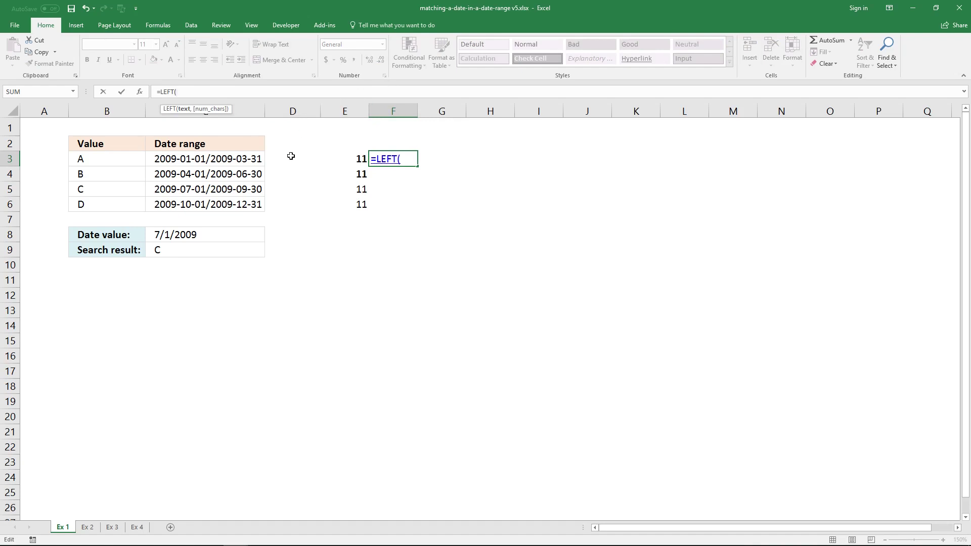
click(203, 159)
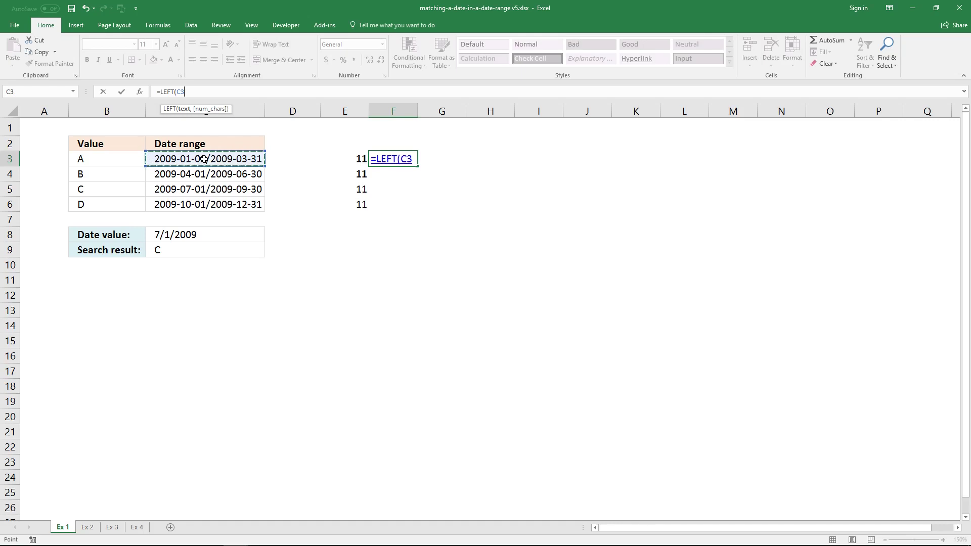
text(,)
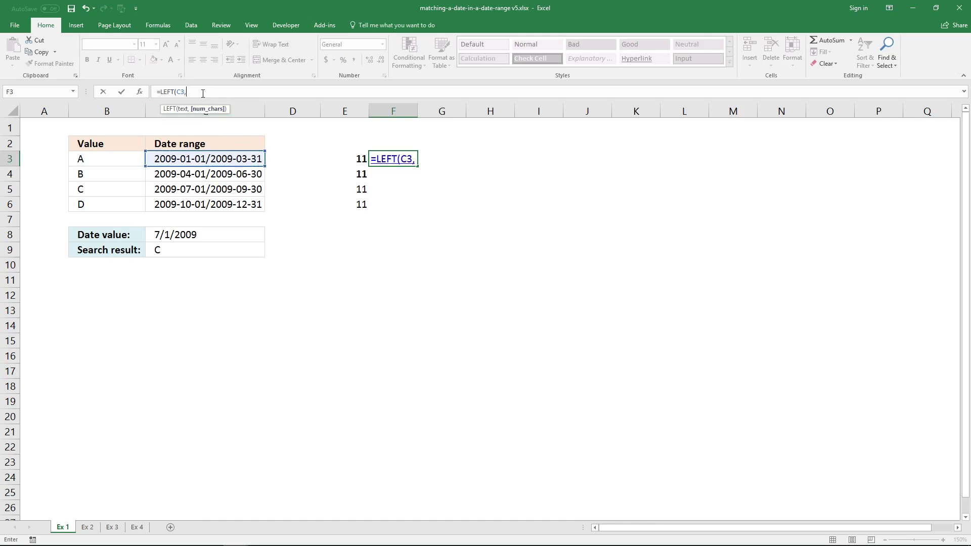
click(157, 91)
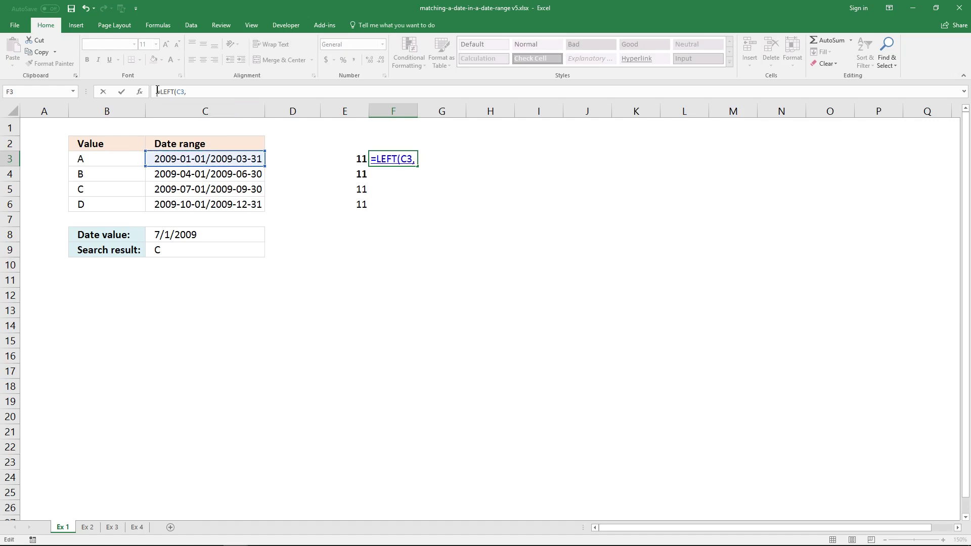
text(')
key(Return)
- Copy the FIND("/",C3:C6) part of E3's formula without changing E3
click(349, 159)
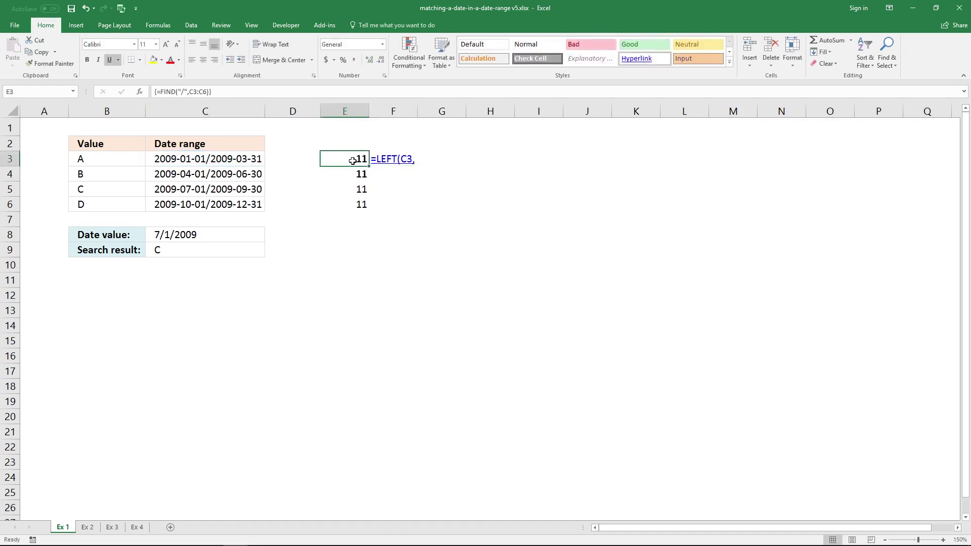
click(238, 94)
drag(238, 95, 164, 91)
key(Escape)
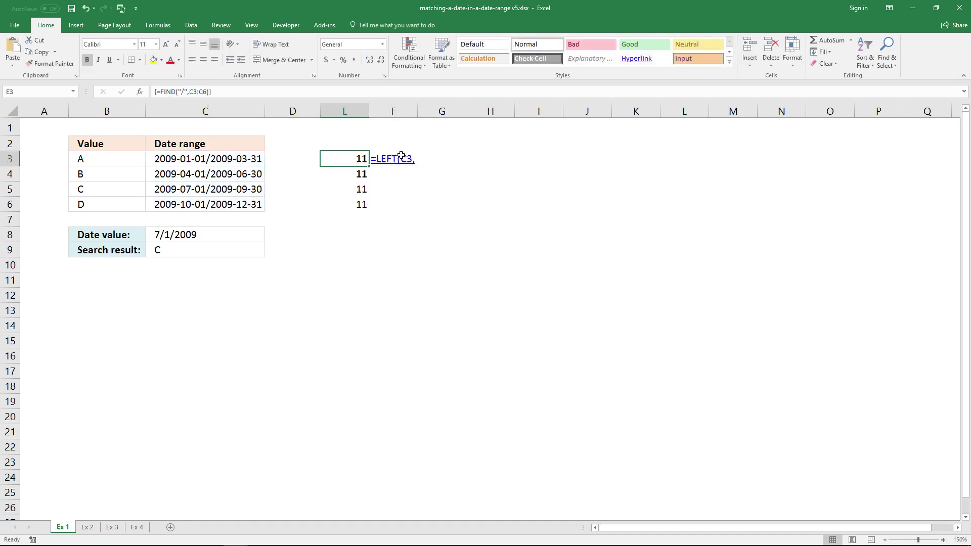
- Complete F3 as {=LEFT(C3,FIND("/",C3:C6))} and remove its underline formatting
click(395, 152)
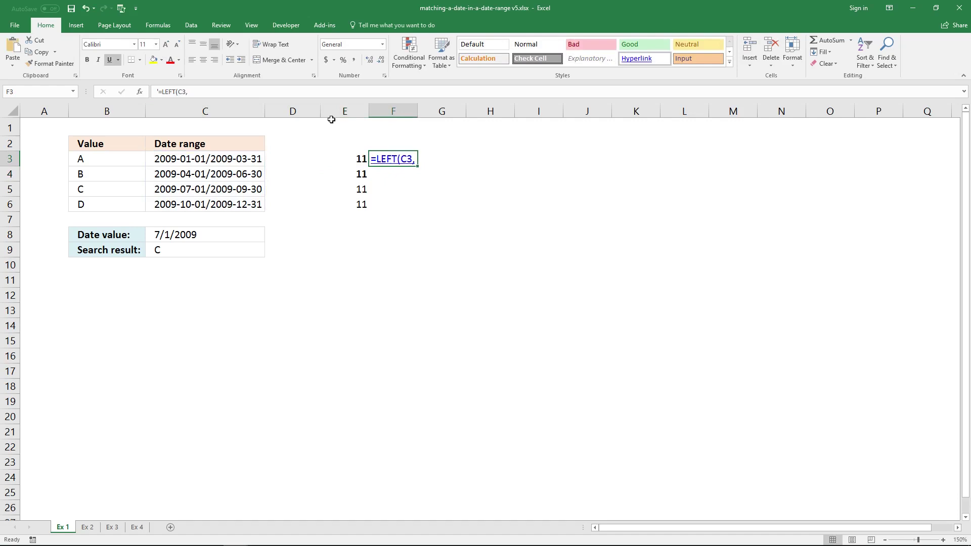
click(276, 92)
key(ctrl+v)
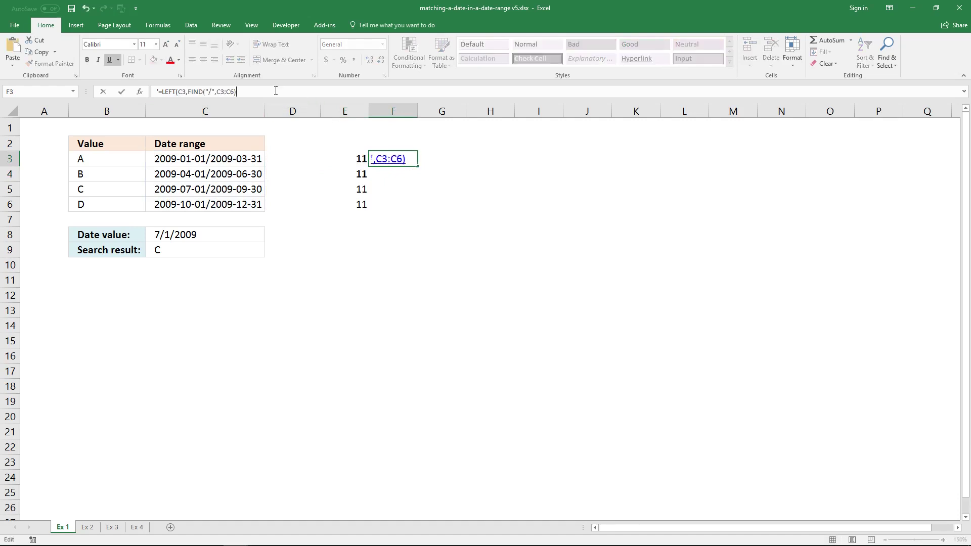
text())
key(Home)
key(Delete)
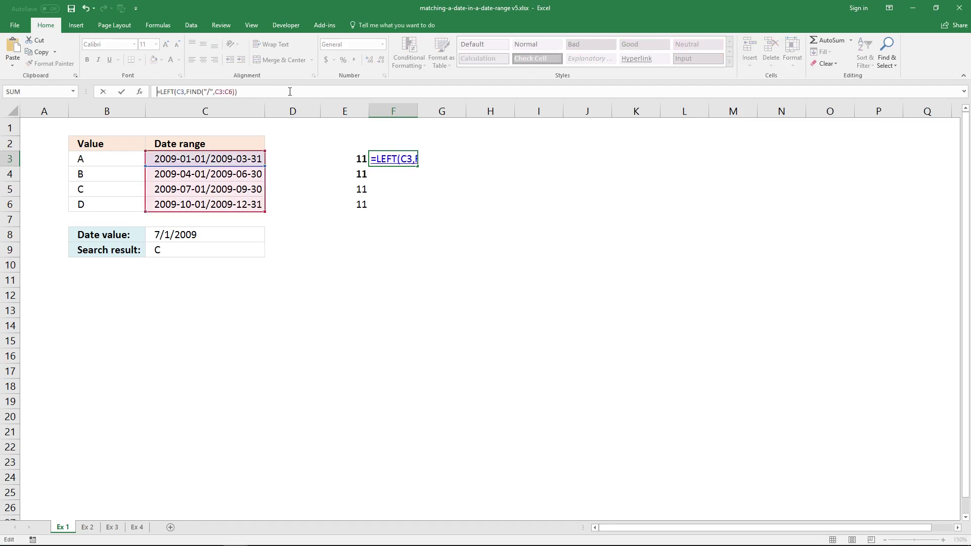
key(ctrl+shift+Return)
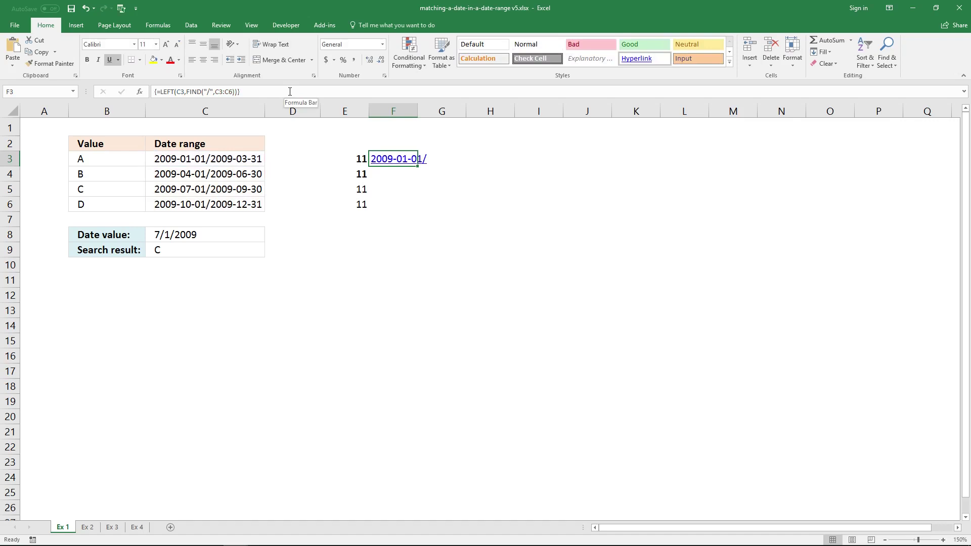
key(shift+F8)
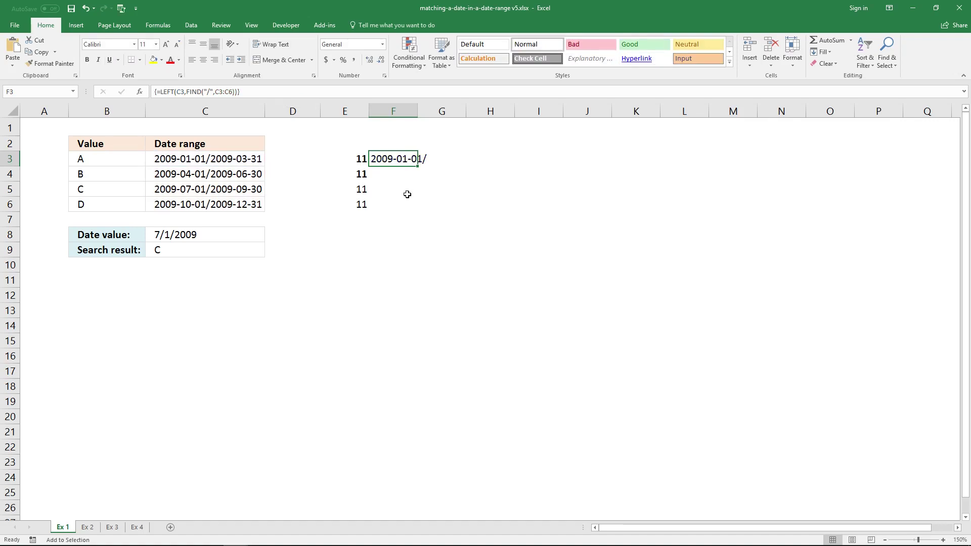
- Subtract 1 after the FIND part to drop the slash, and array-enter the formula across F3:F6
click(236, 92)
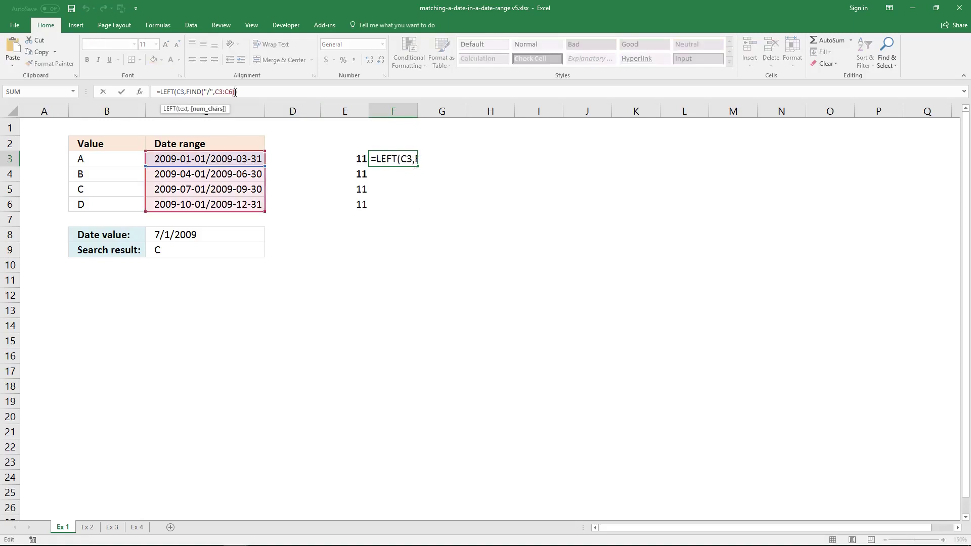
text(-1)
text(1)
key(ctrl+shift+Return)
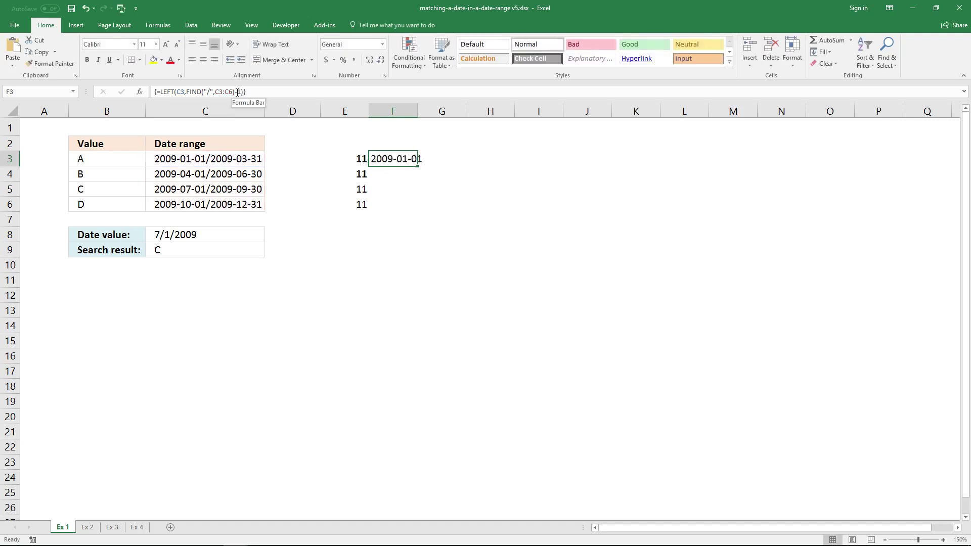
drag(388, 157, 387, 200)
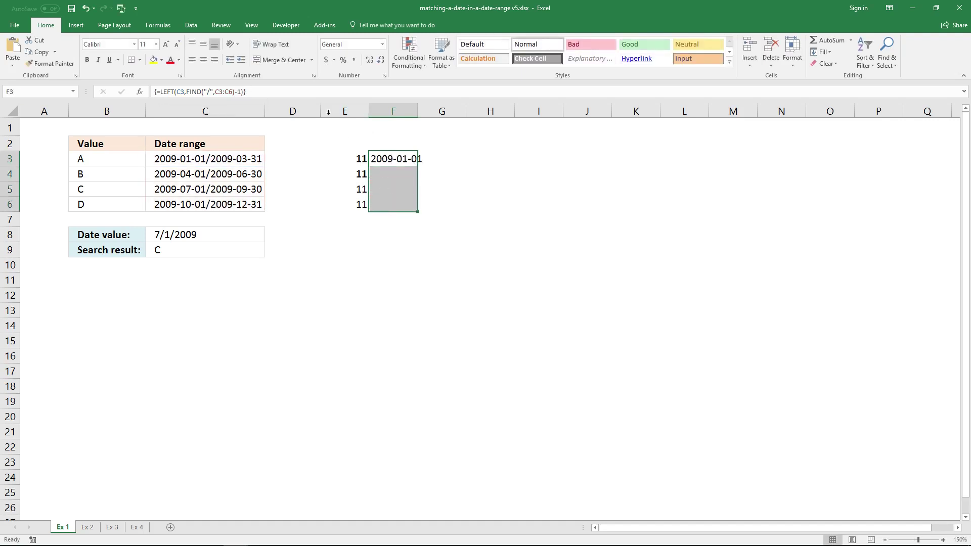
click(328, 91)
key(ctrl+shift+Return)
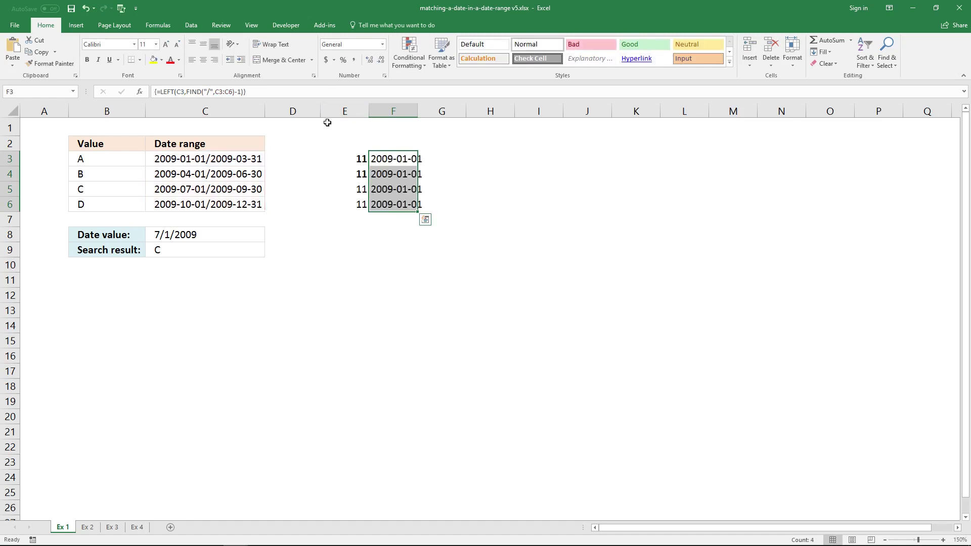
- Change LEFT's text argument to C3:C6, re-enter it as an array formula, and widen column F
click(185, 93)
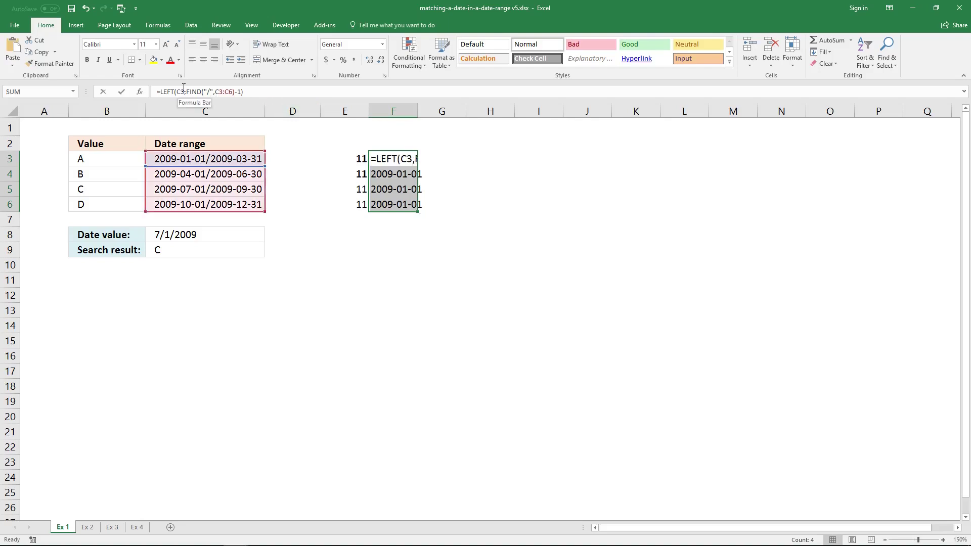
text(:)
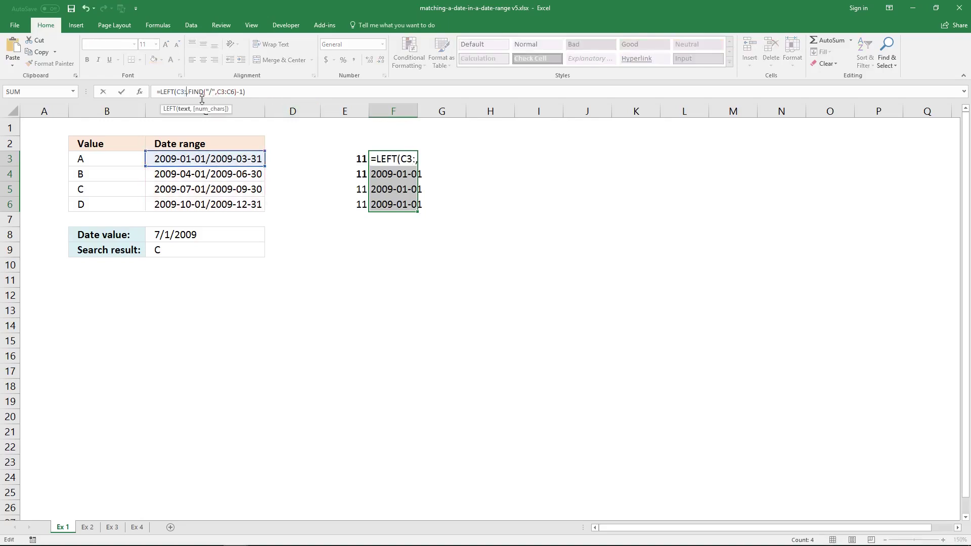
text(C)
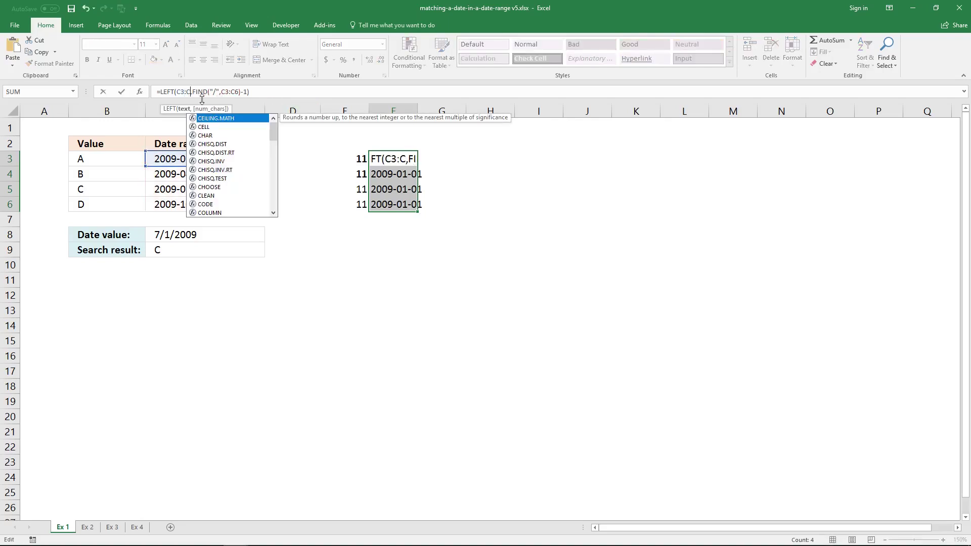
text(6)
key(ctrl+shift+Return)
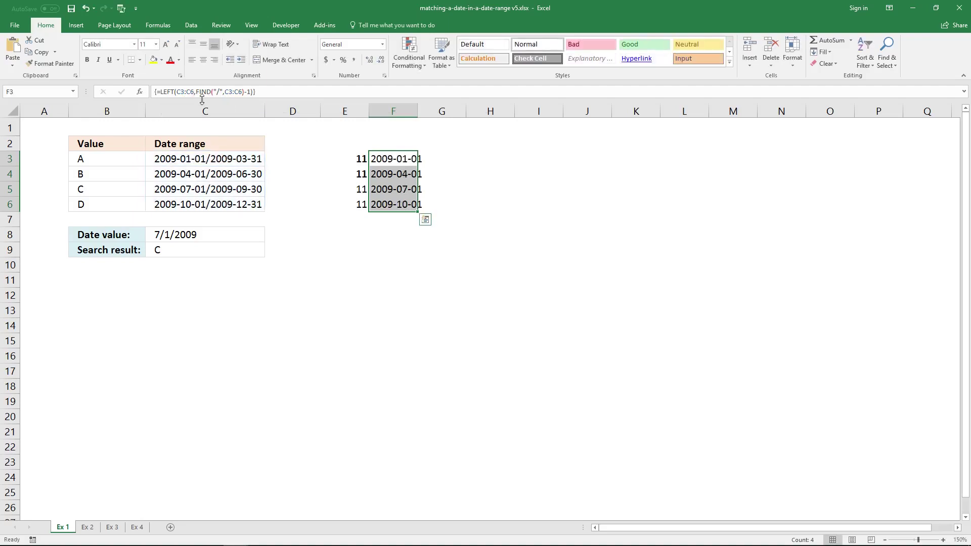
drag(417, 112, 441, 112)
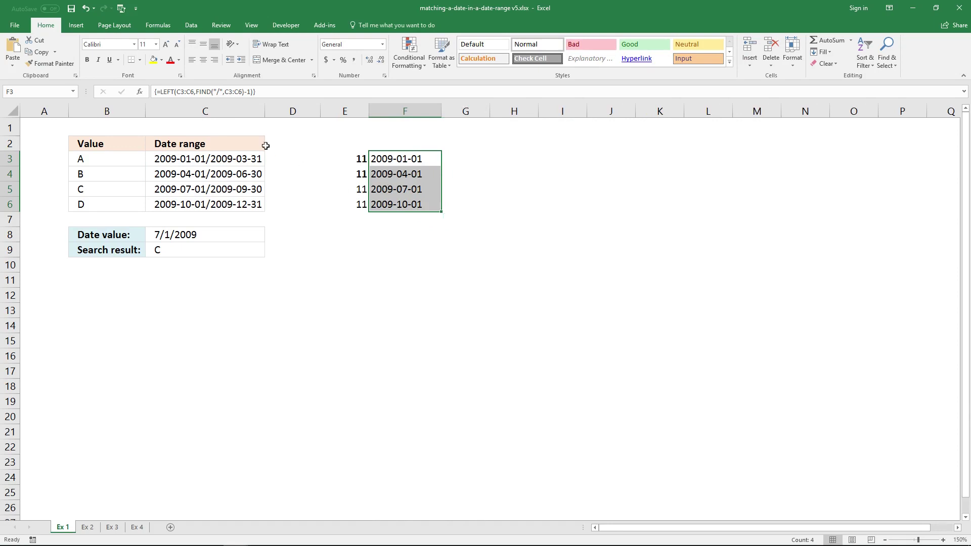
- Wrap F3:F6's start-date formula in DATEVALUE, giving 39814, 39904, 39995 and 40087
click(161, 92)
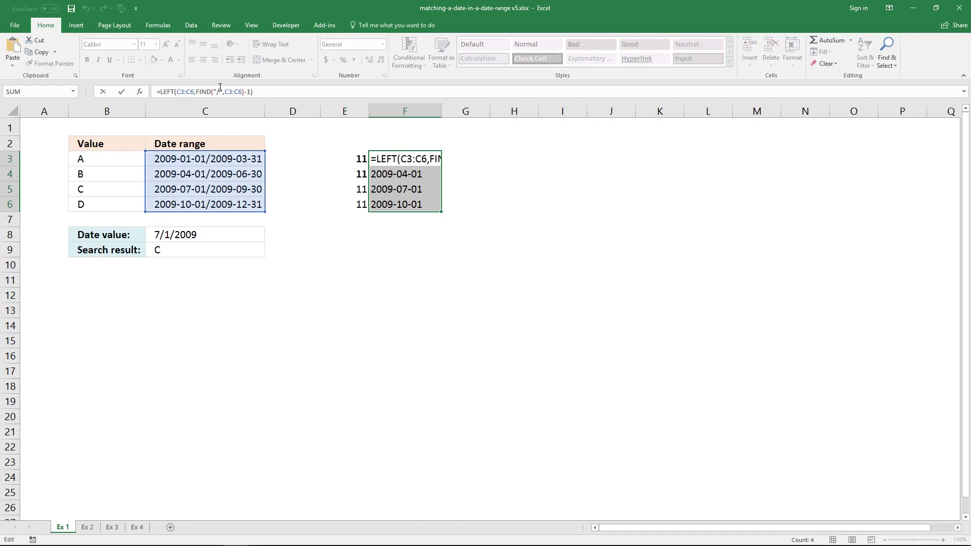
text(DATEVA)
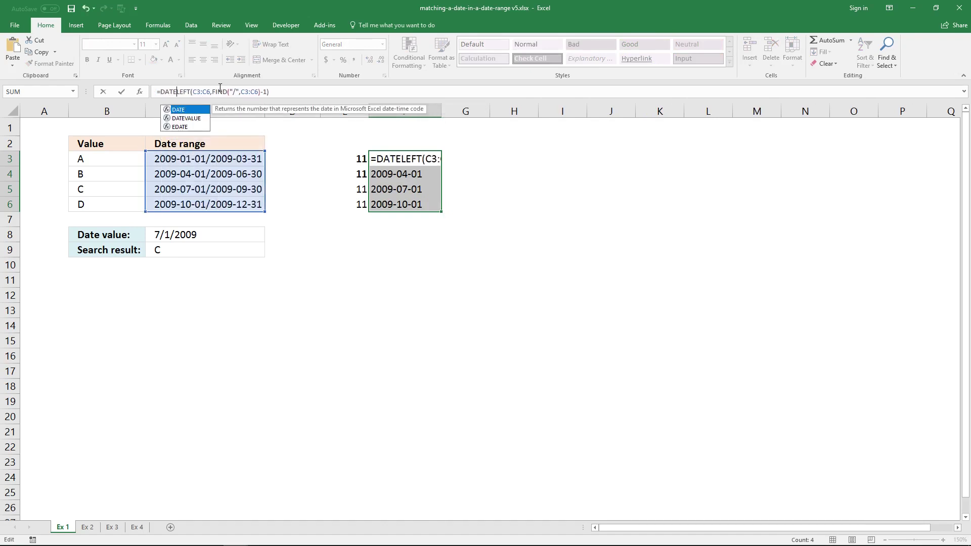
text(LUE)
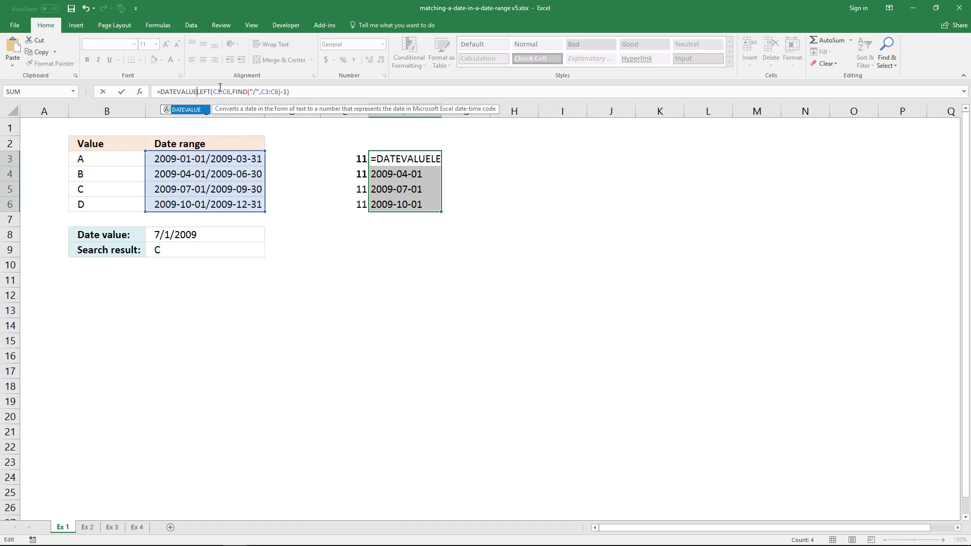
text(()
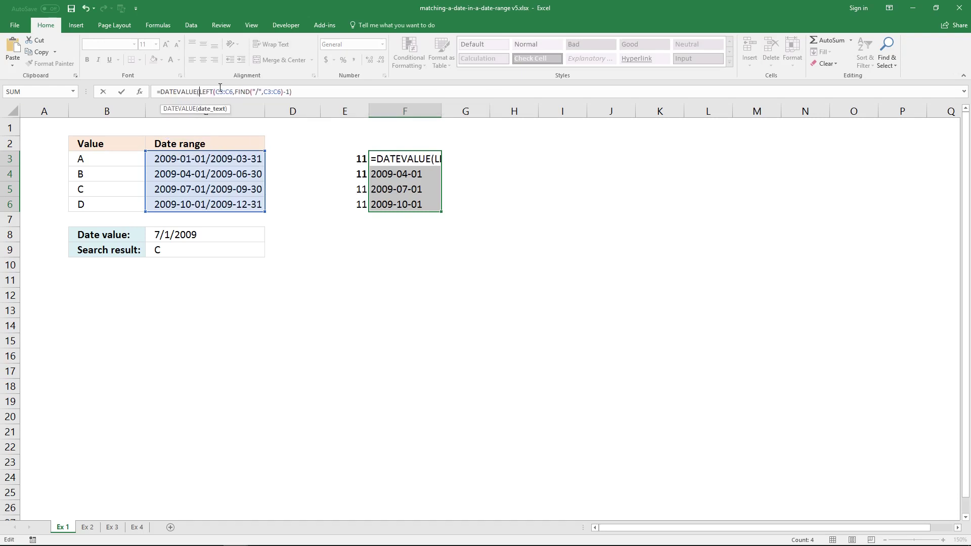
click(305, 95)
text())
key(ctrl+shift+Return)
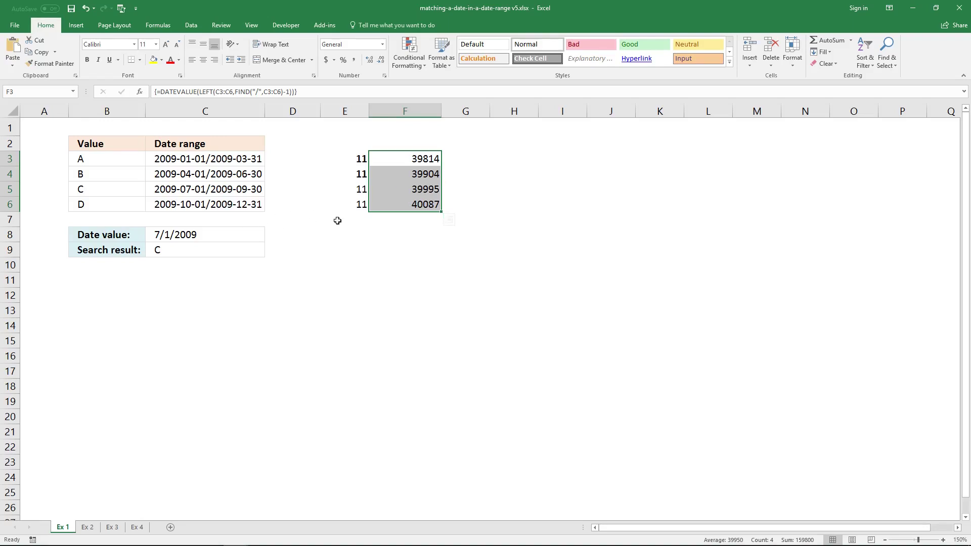
- Copy C8's date format onto F3:F6 so they show 1/1/2009 through 10/1/2009
click(247, 228)
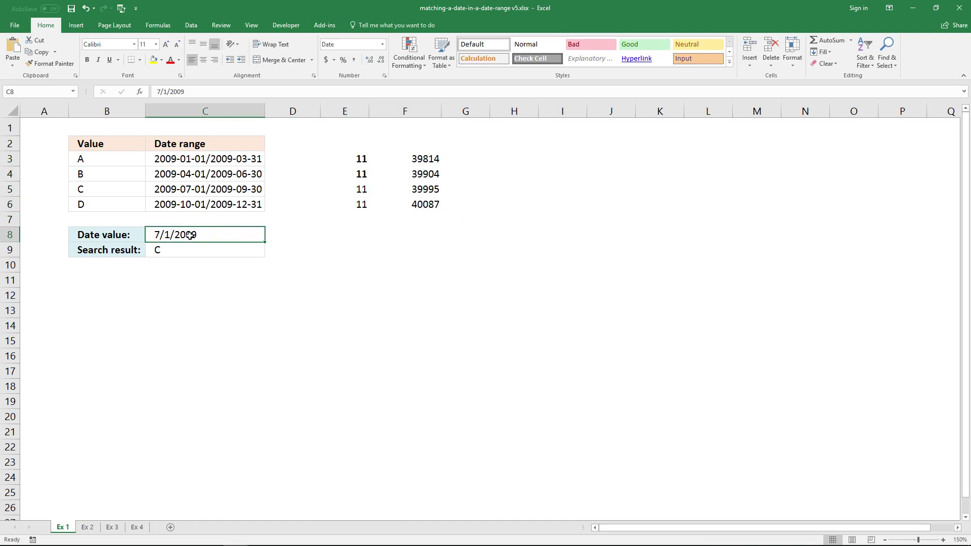
click(50, 63)
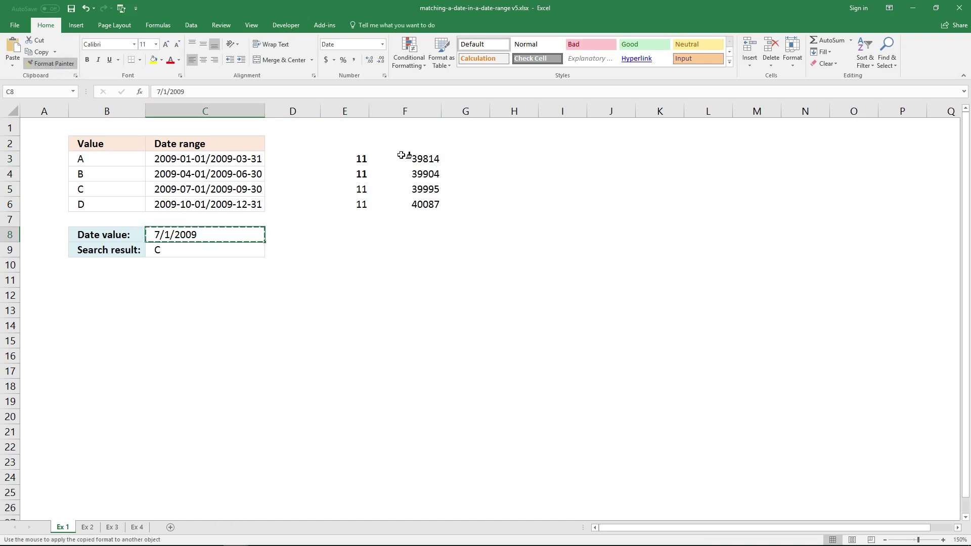
drag(429, 158, 433, 205)
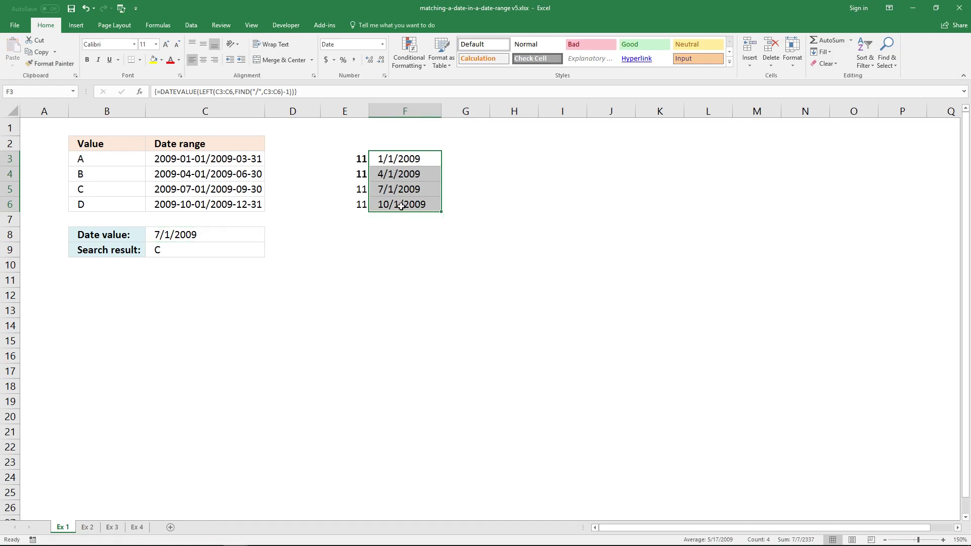
drag(186, 205, 184, 159)
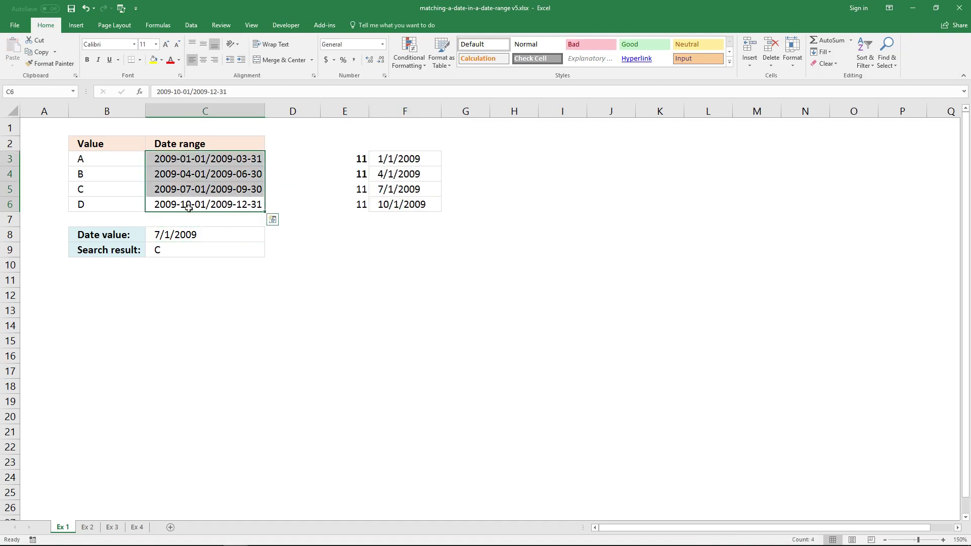
click(446, 148)
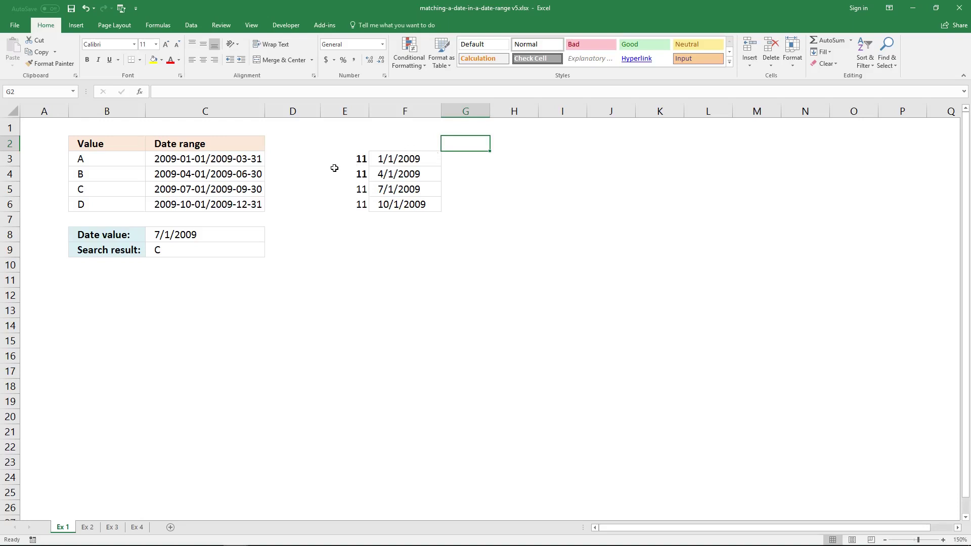
click(233, 159)
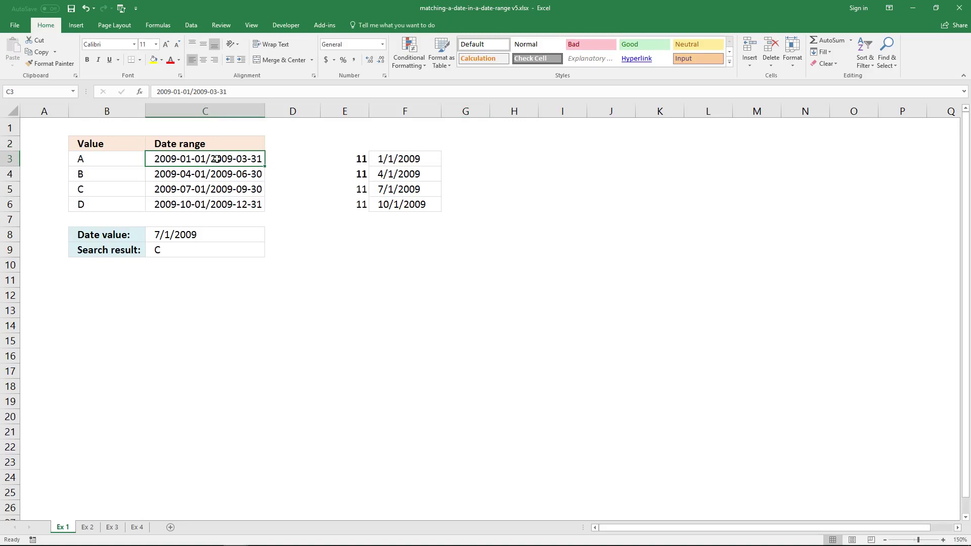
click(463, 153)
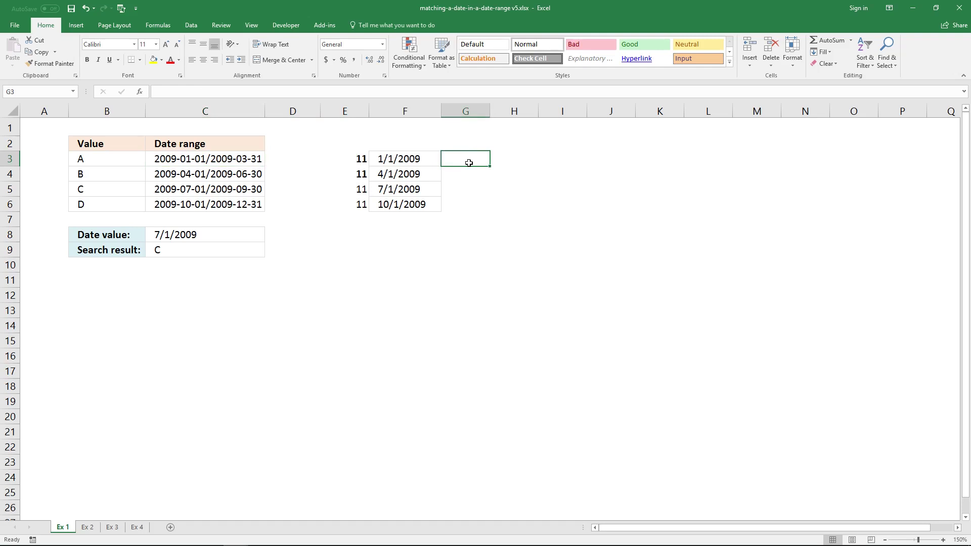
- Begin G3's formula =RIGHT(C3:C6,LEN(C3:C6) and keep it temporarily as text
text(=RIGHT)
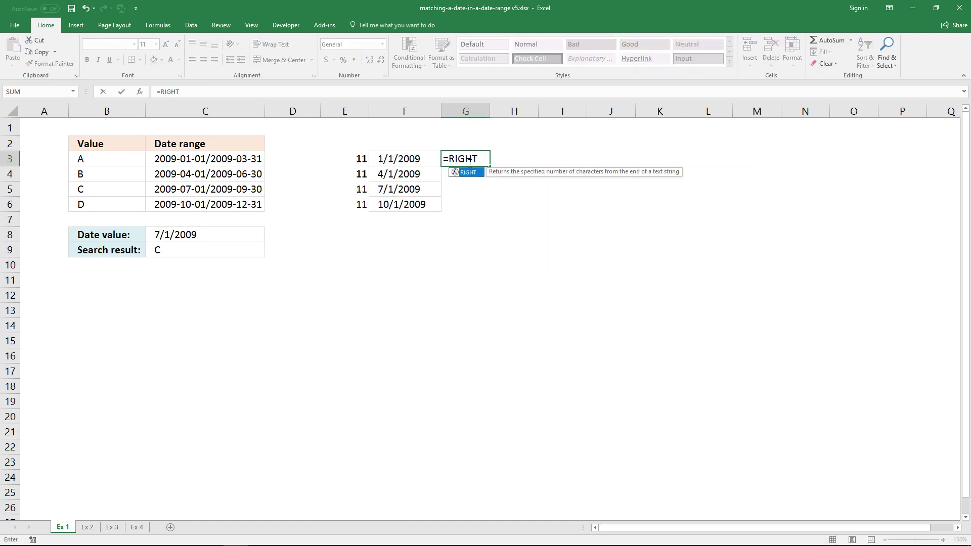
text(()
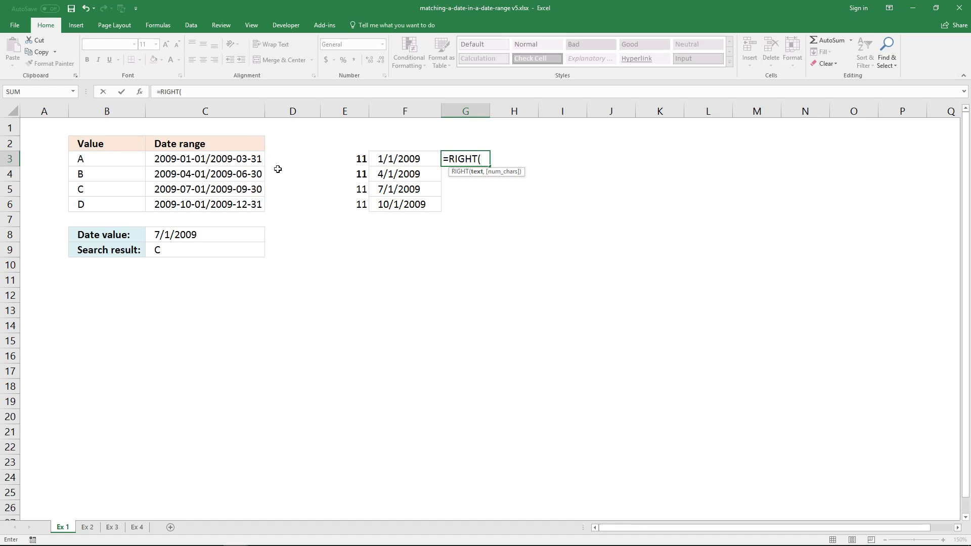
click(243, 159)
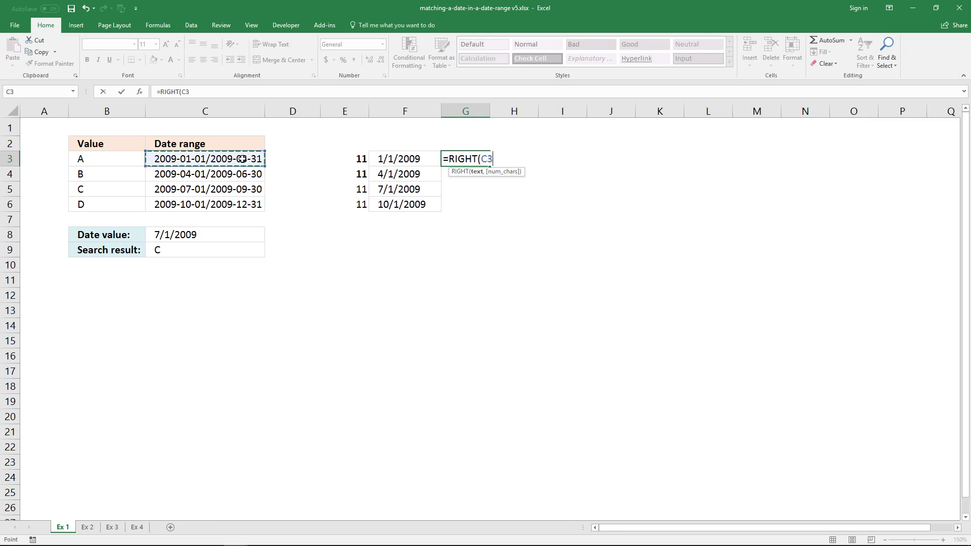
drag(243, 159, 256, 205)
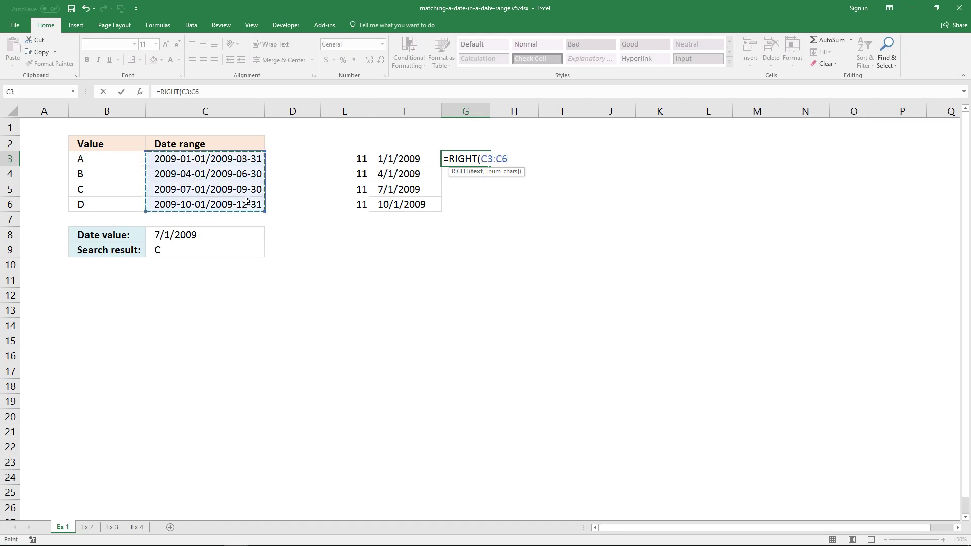
text(,)
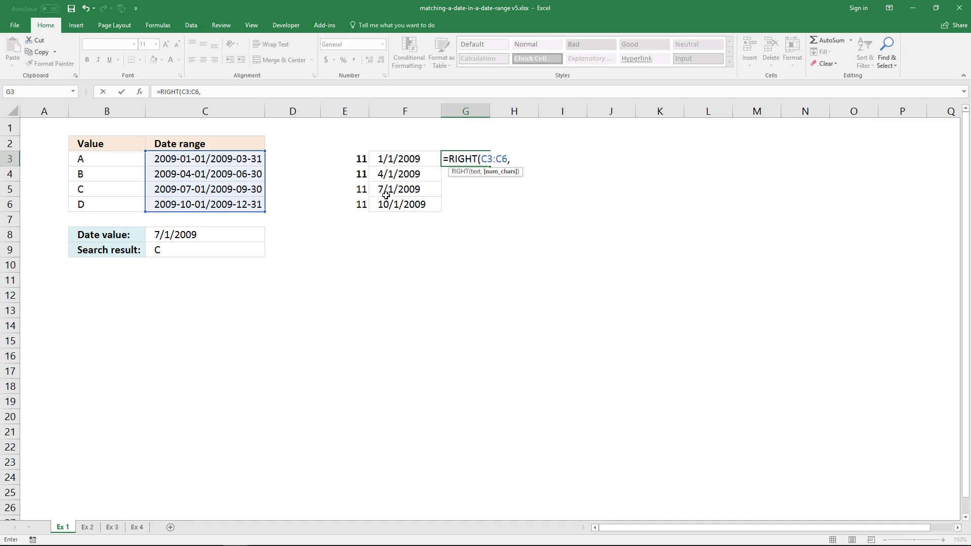
text(LEN()
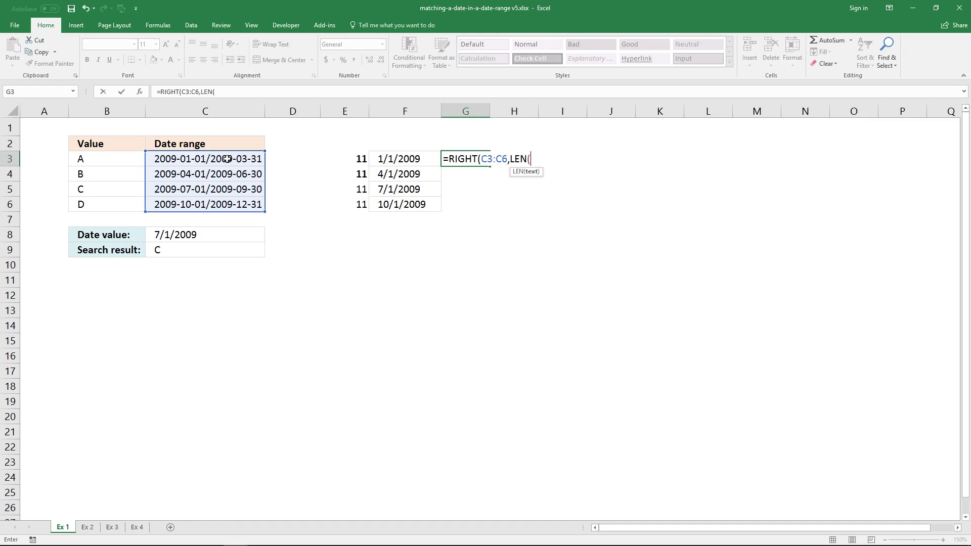
drag(226, 159, 235, 202)
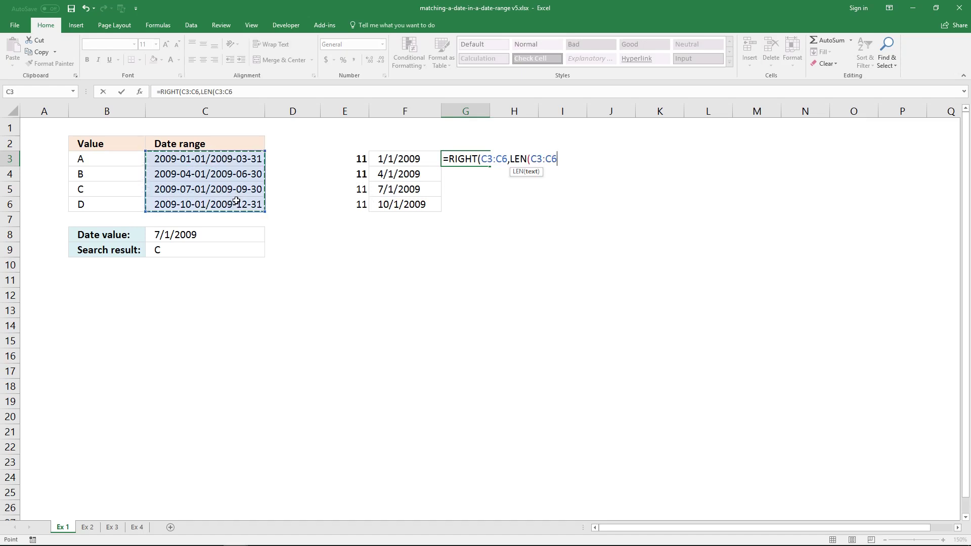
text()-)
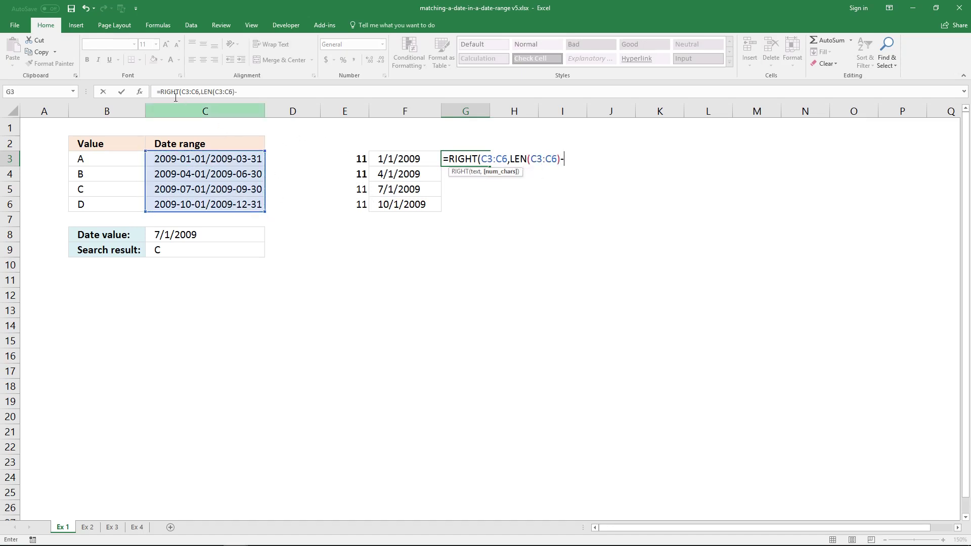
click(158, 95)
text(')
key(Return)
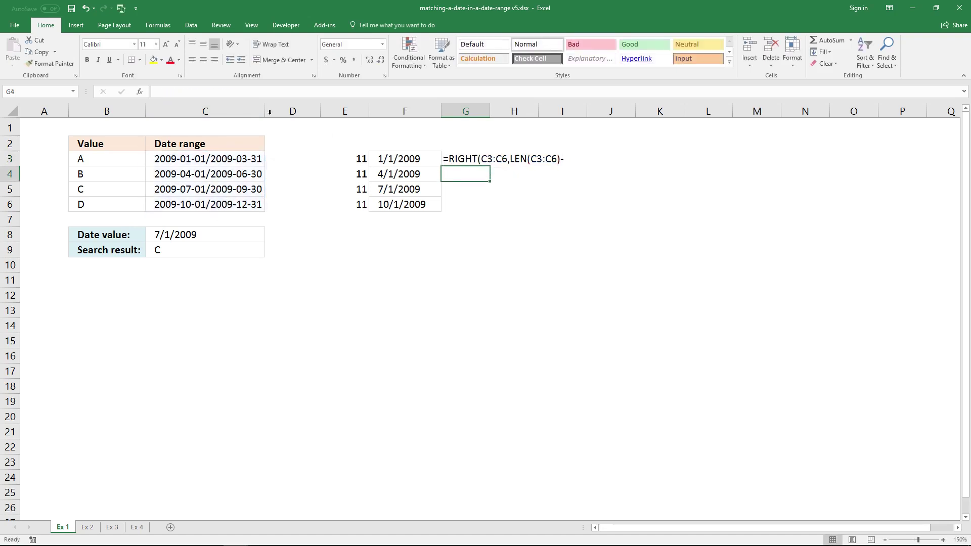
- Insert E3's FIND("/",C3:C6) part and array-enter G3's RIGHT formula, returning 2009-03-31
click(352, 160)
drag(224, 89, 164, 86)
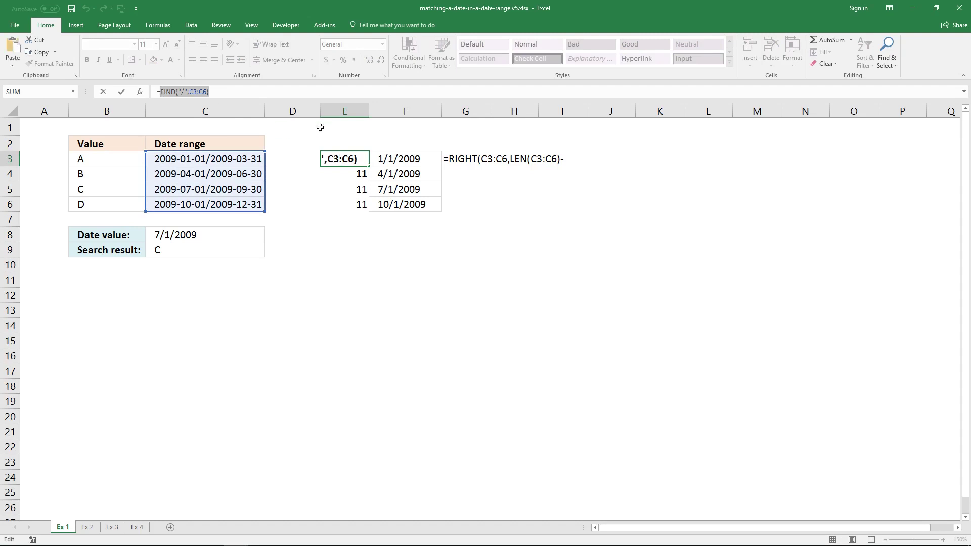
key(Escape)
click(458, 159)
click(287, 95)
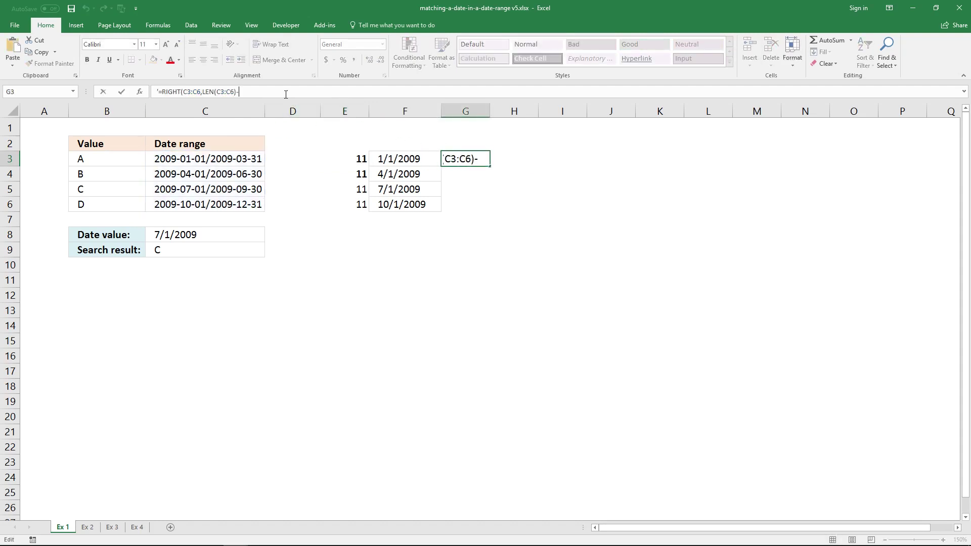
key(ctrl+v)
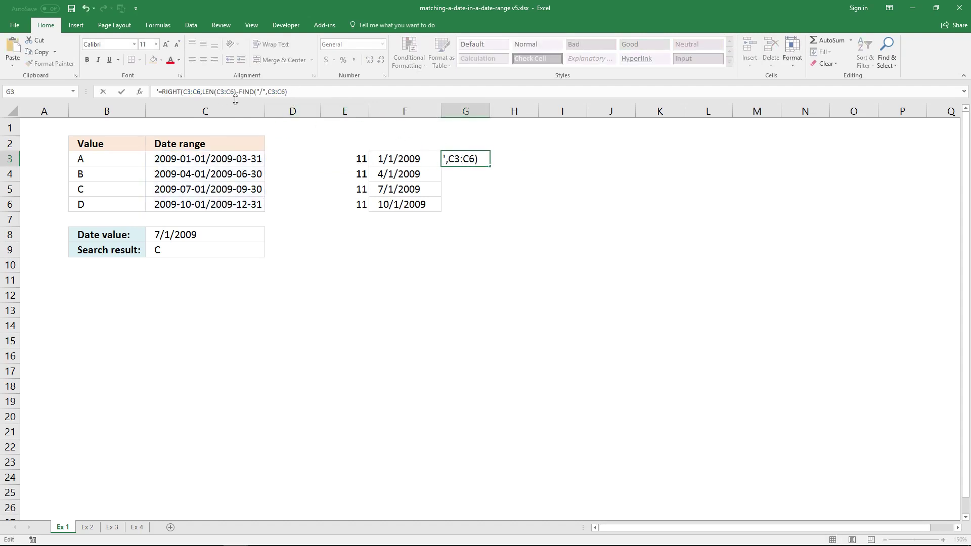
click(298, 91)
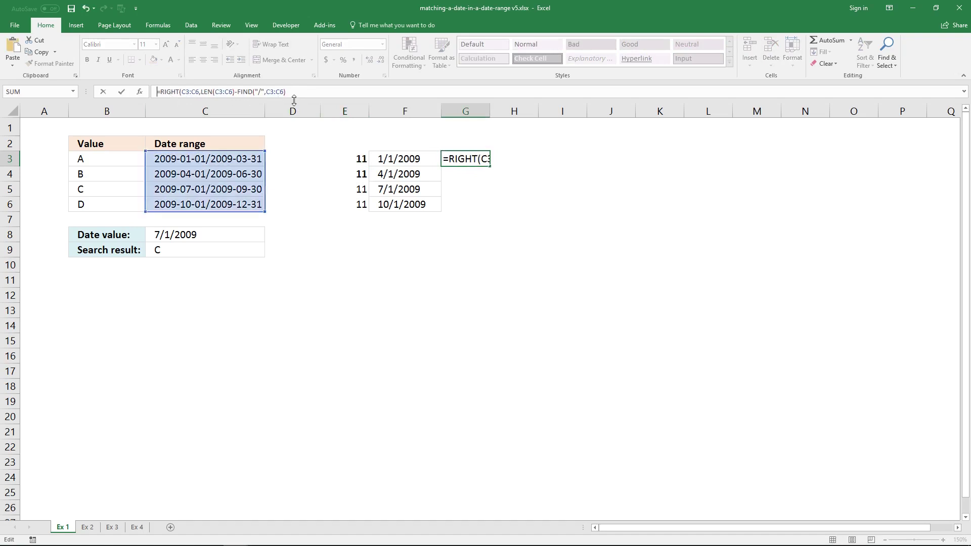
text())
key(ctrl+shift+Return)
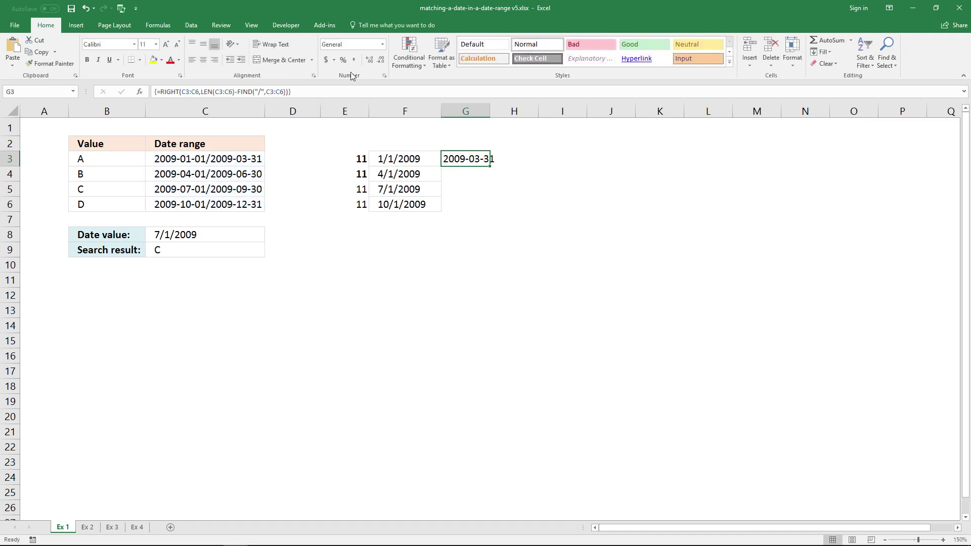
- Array-enter the end-date formula across G3:G6 and autofit column G
drag(468, 163, 479, 202)
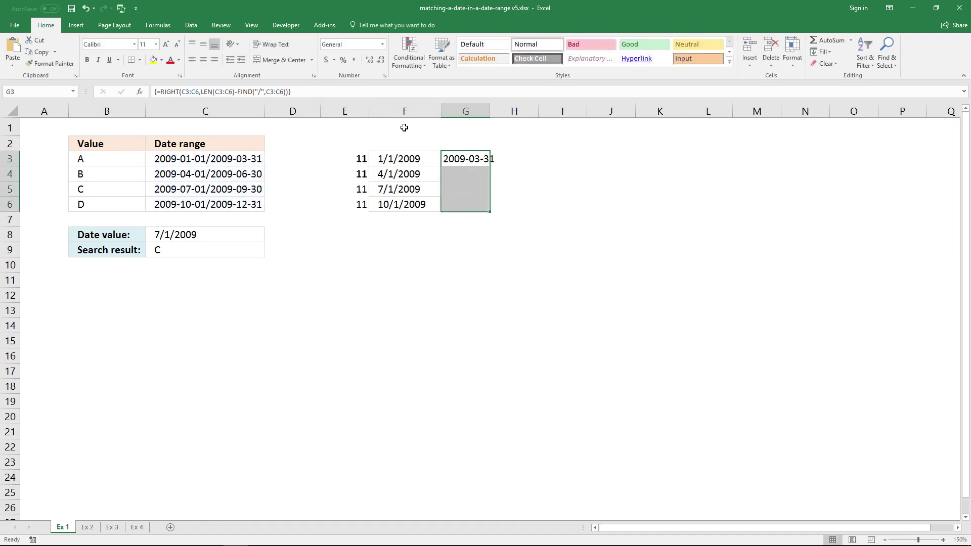
click(397, 95)
key(ctrl+shift+Return)
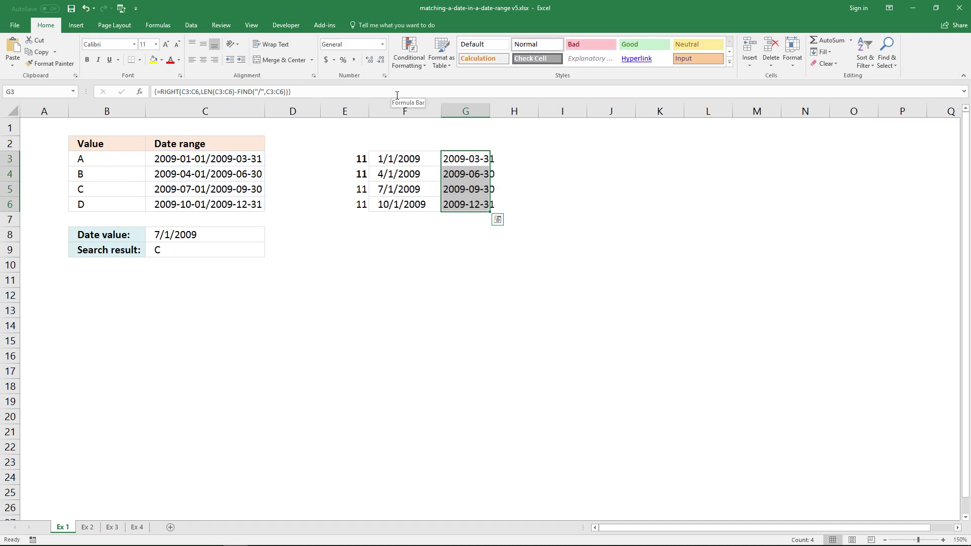
double_click(490, 111)
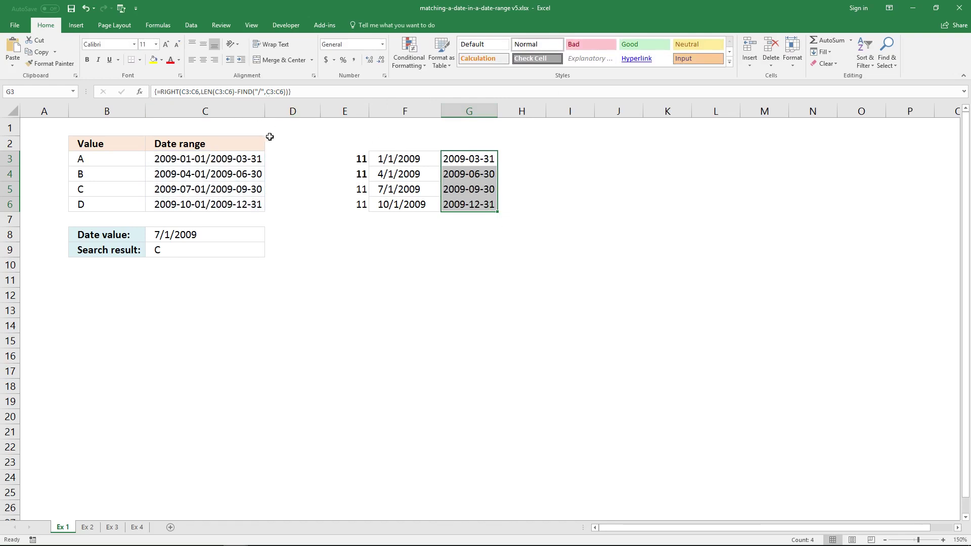
- Wrap G3:G6's formula in DATEVALUE, giving serials 39903, 39994, 40086 and 40178
click(166, 94)
text(DATEVAL)
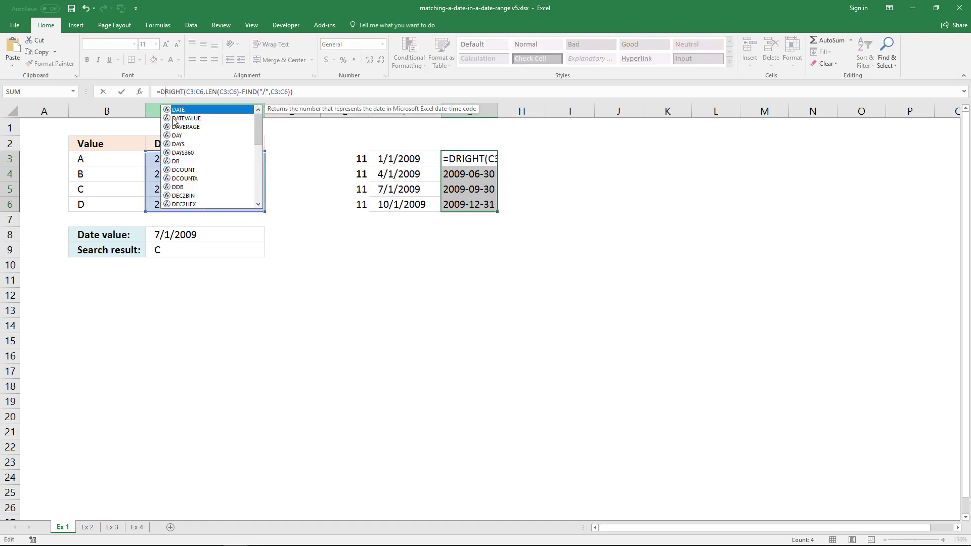
text(UE()
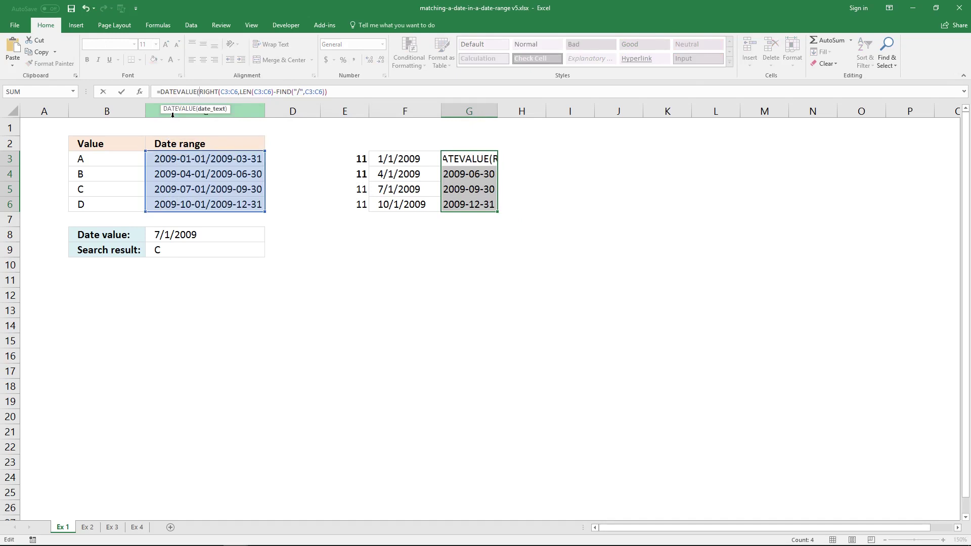
click(335, 93)
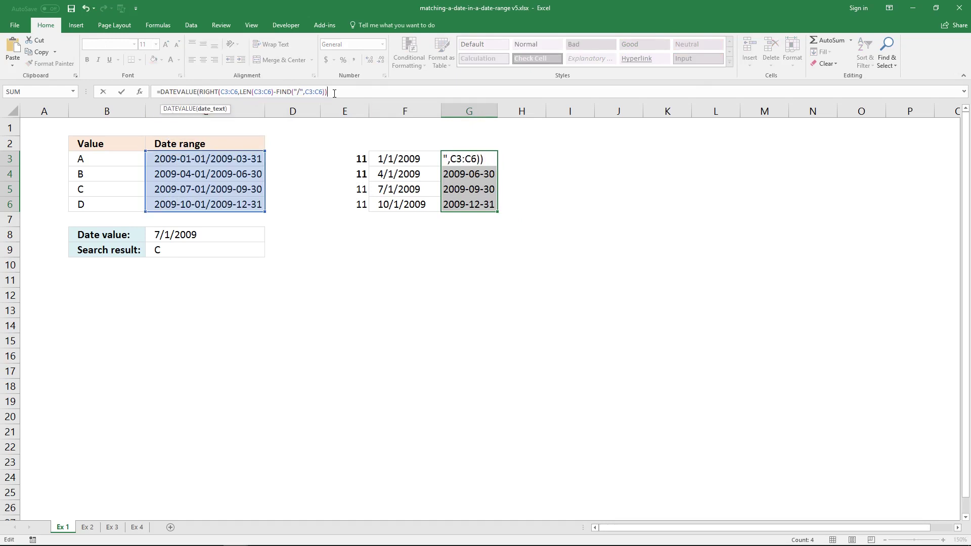
text())
key(ctrl+shift+Return)
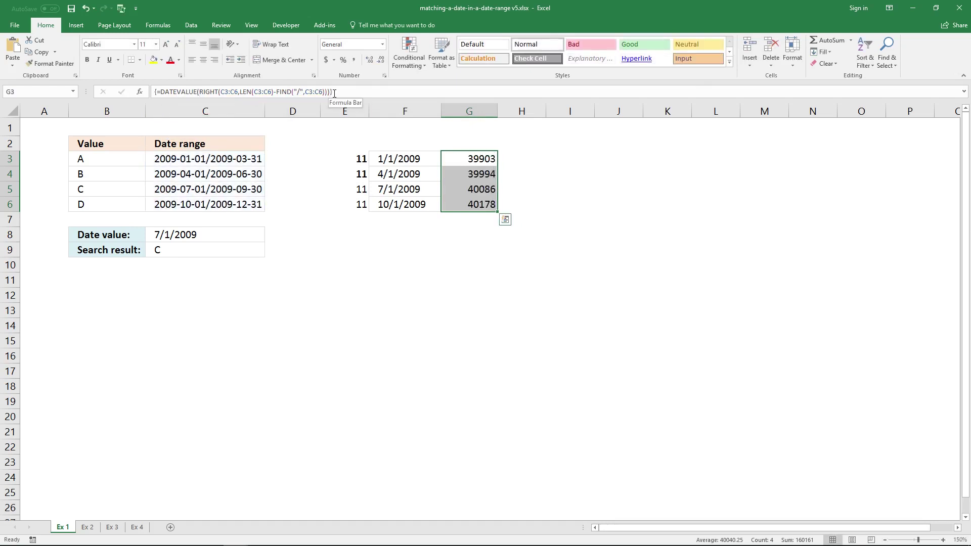
- Paint F3's date format onto G3:G6 and widen column G to show 3/31/2009 through 12/31/2009
click(398, 159)
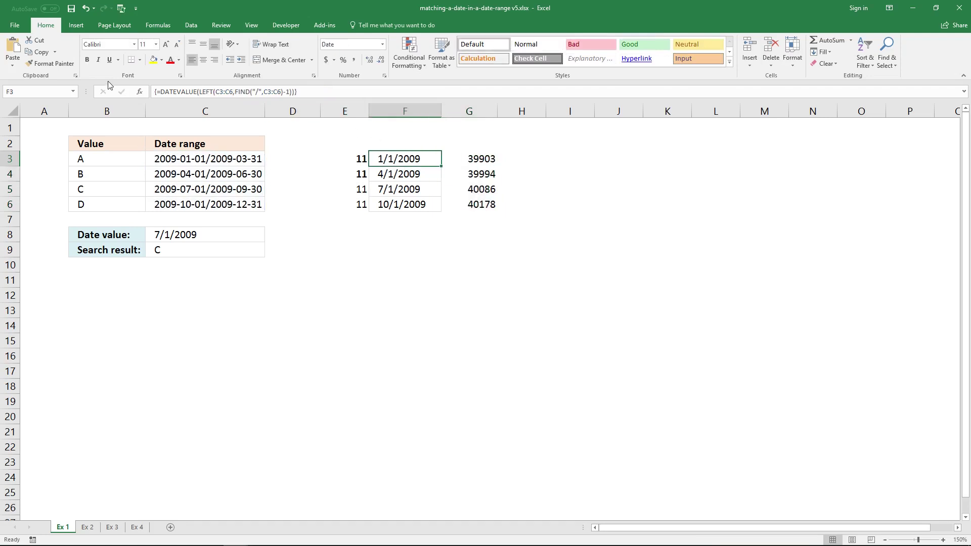
click(70, 64)
click(471, 157)
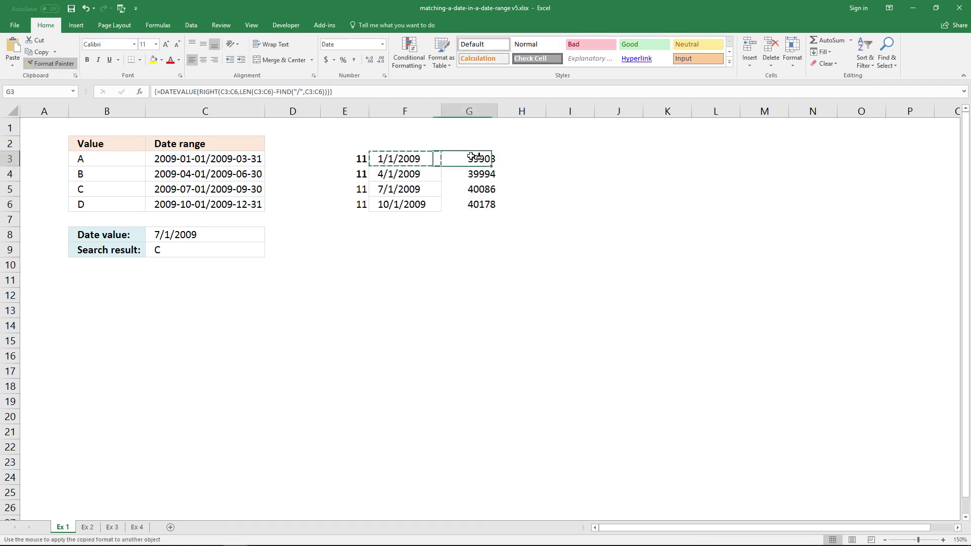
drag(471, 157, 483, 205)
drag(499, 110, 506, 110)
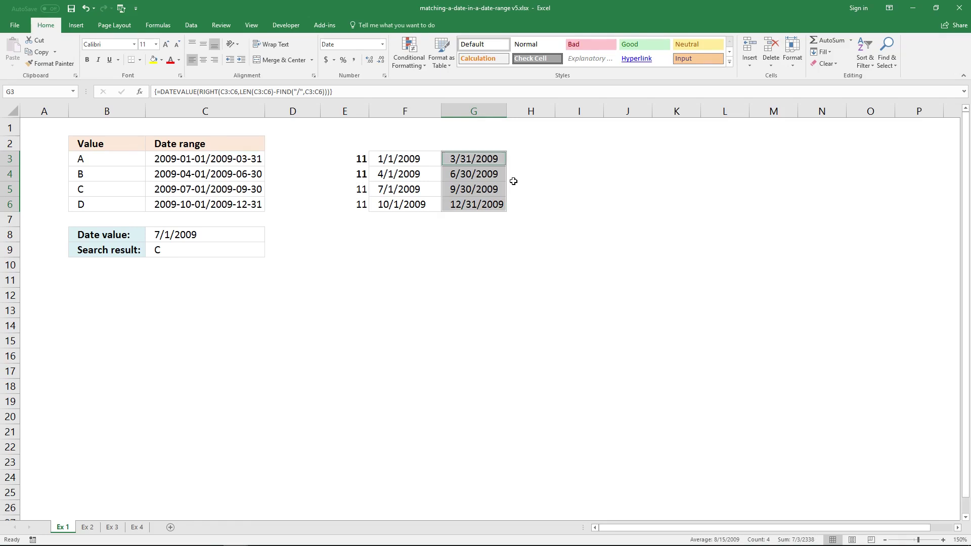
click(421, 162)
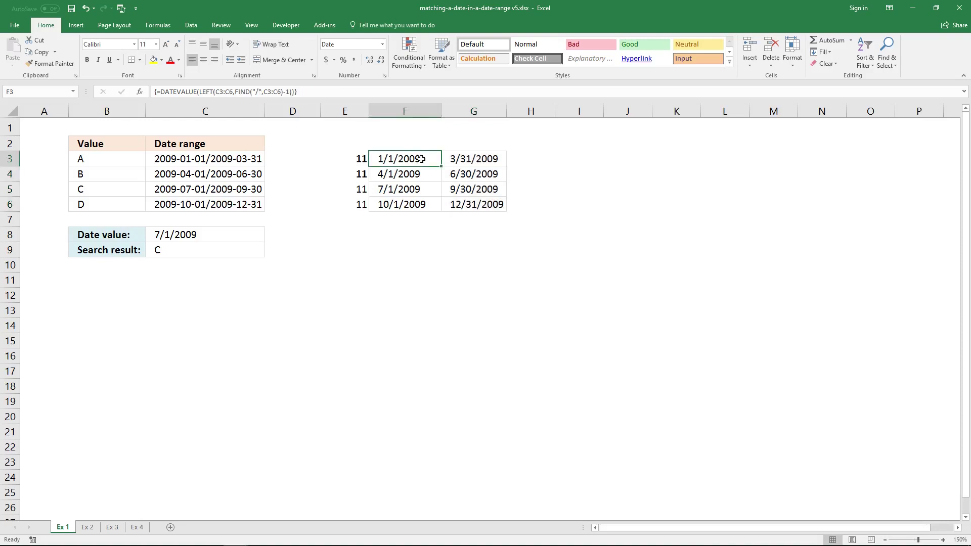
- Recommit F3, then start H3 with an IF that tests the pasted start-date formula <= C8
click(316, 92)
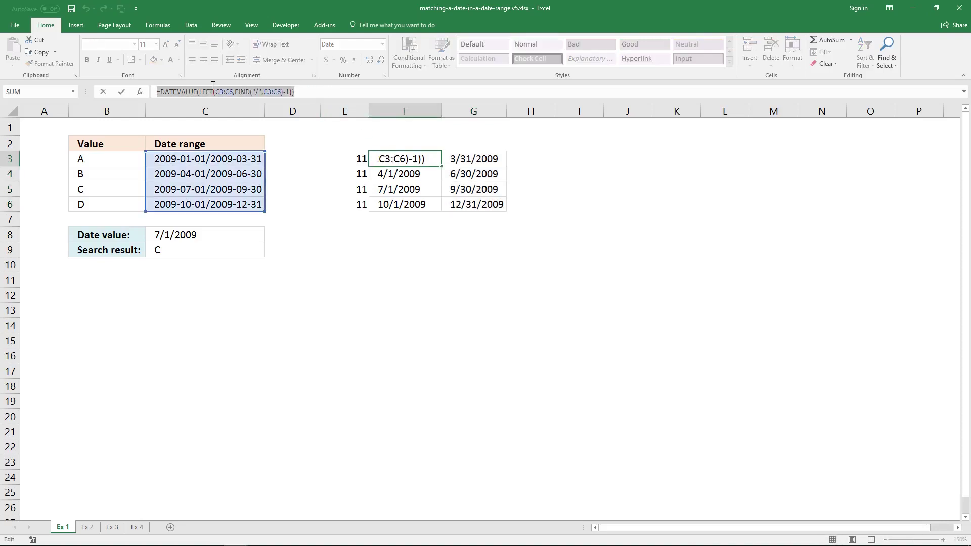
key(ctrl+shift+Return)
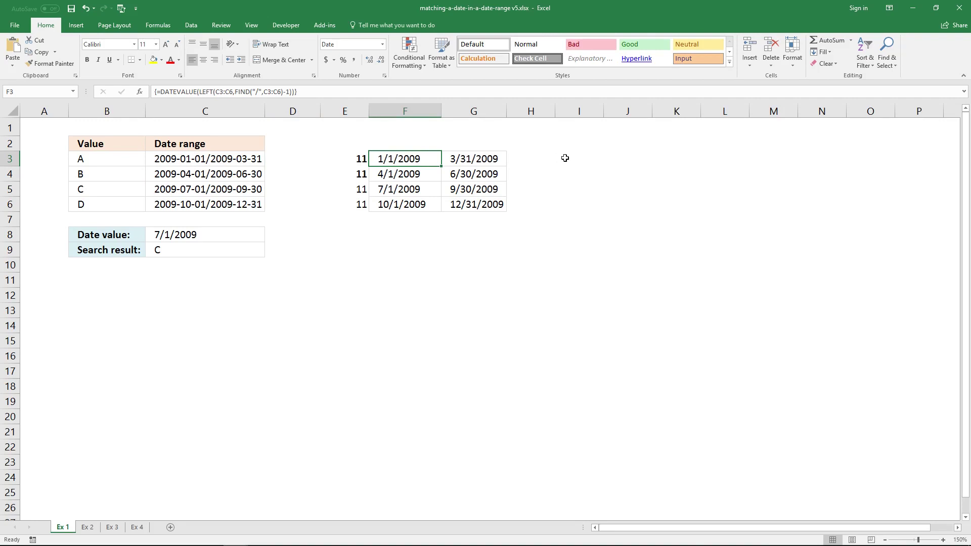
click(541, 154)
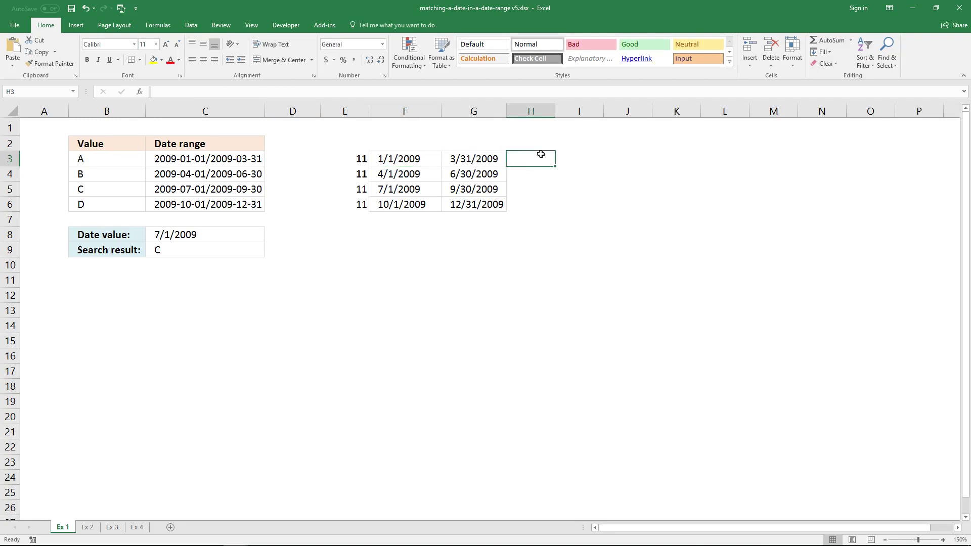
click(396, 92)
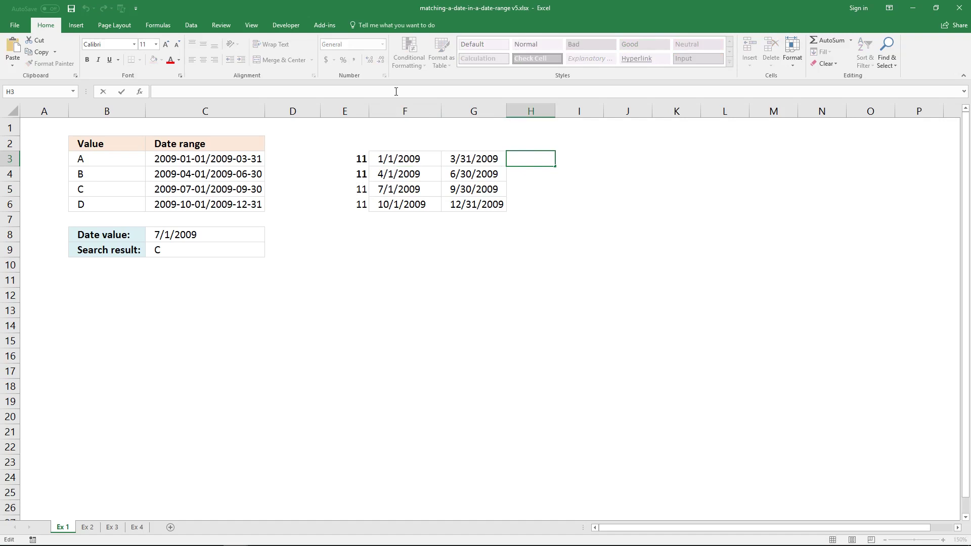
text(=DATEVALUE(LEFT(C3:C6,FIND("/",C3:C6)-1)))
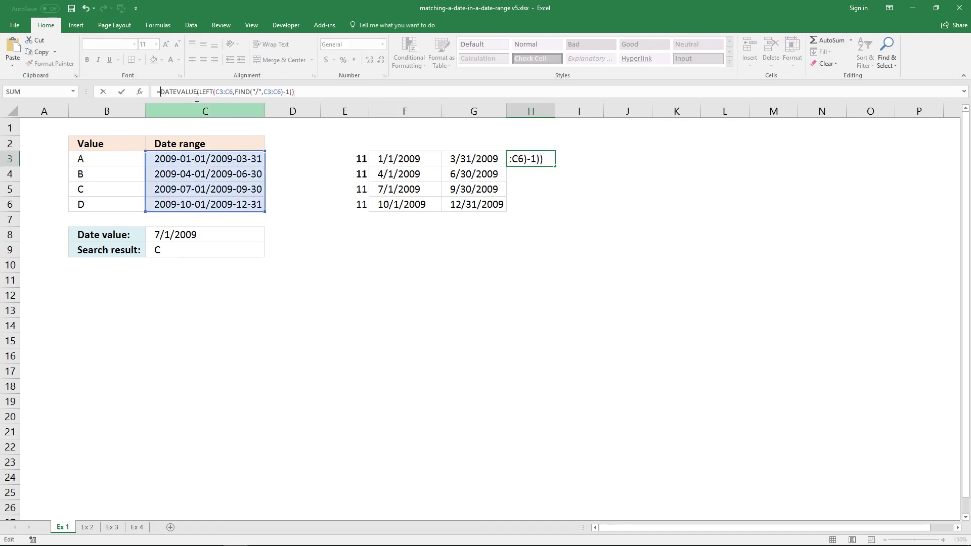
click(161, 92)
text(IF()
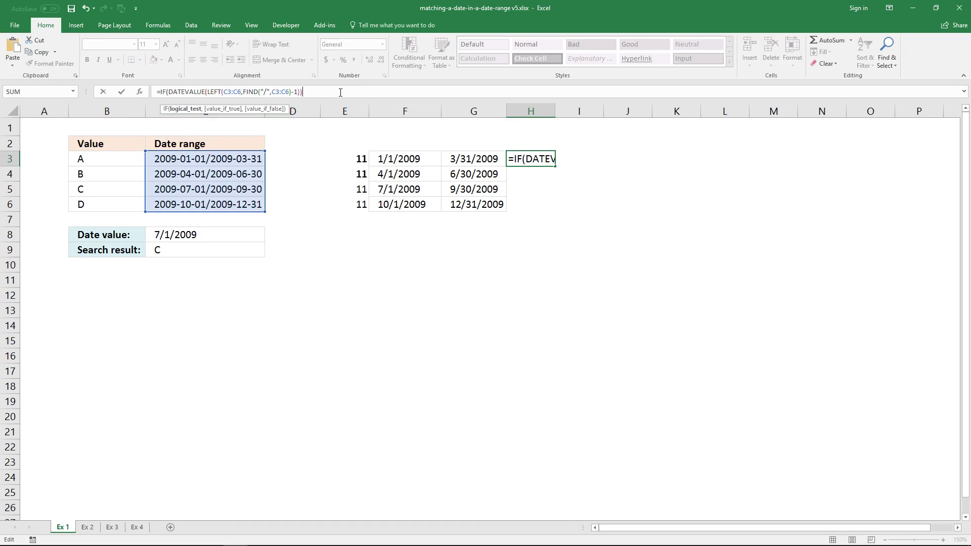
text(<=)
click(218, 235)
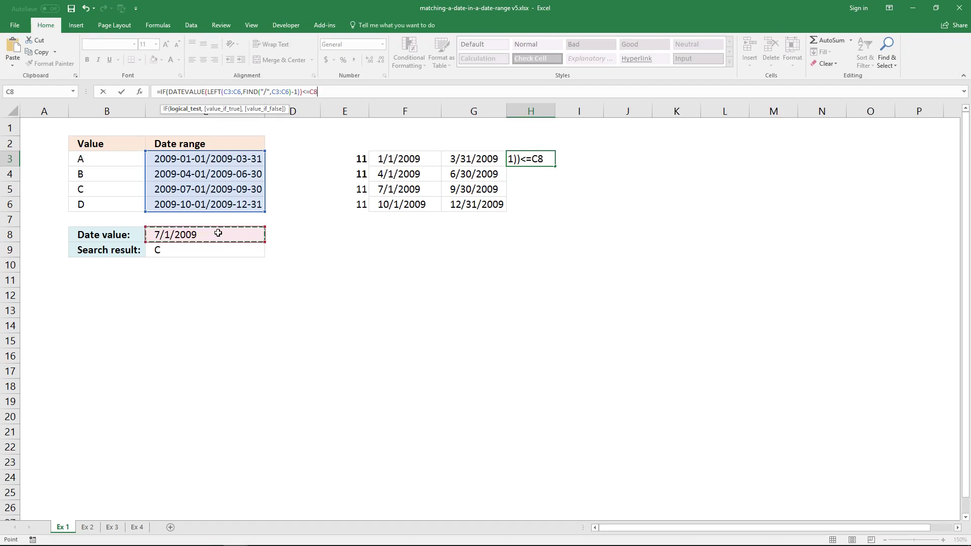
- Bracket the start-date test, append )*( and keep H3's unfinished formula as text
click(173, 93)
text(()
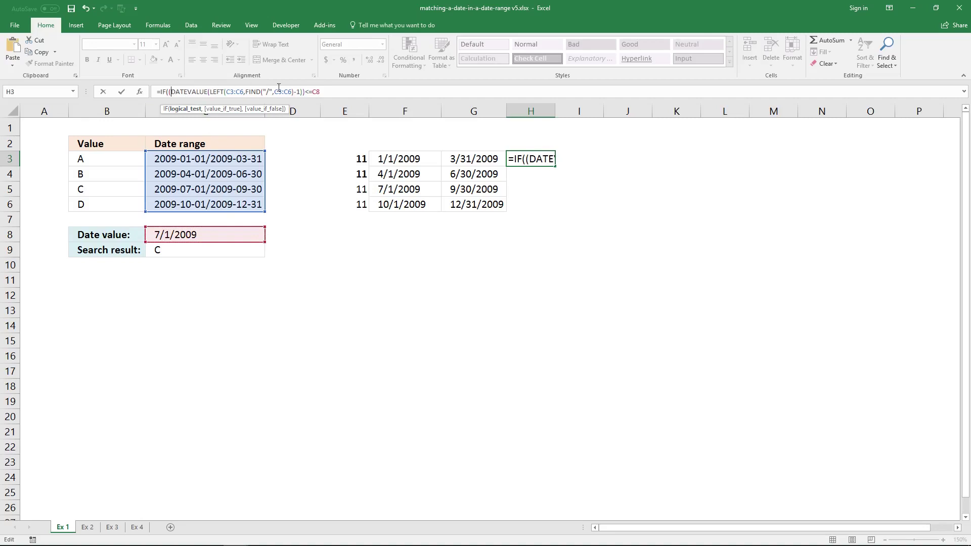
click(333, 92)
text()*()
click(156, 91)
text(')
key(Return)
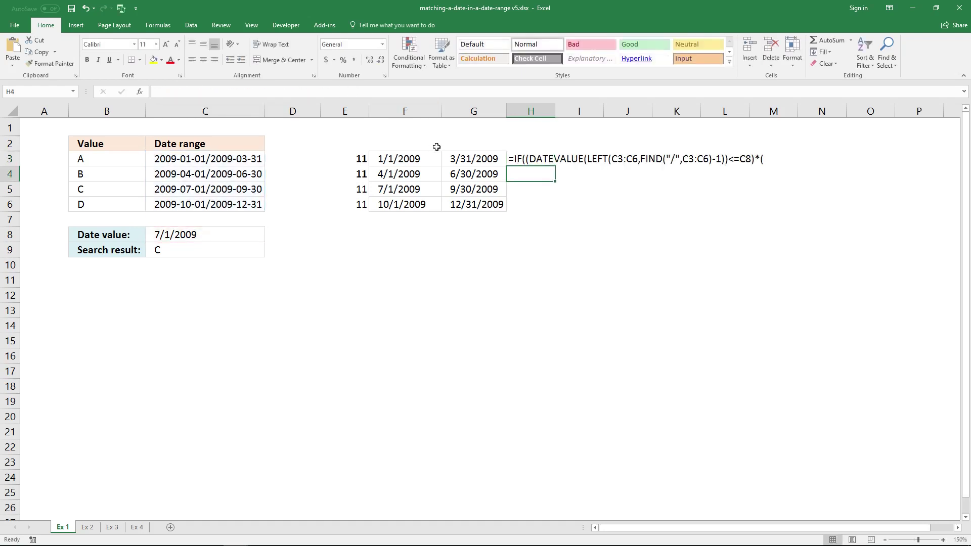
- Copy G3's end-date formula and append DATEVALUE(RIGHT(C3:C6,LEN(C3:C6)-FIND("/",C3:C6))) to H3
click(474, 159)
drag(333, 92, 162, 93)
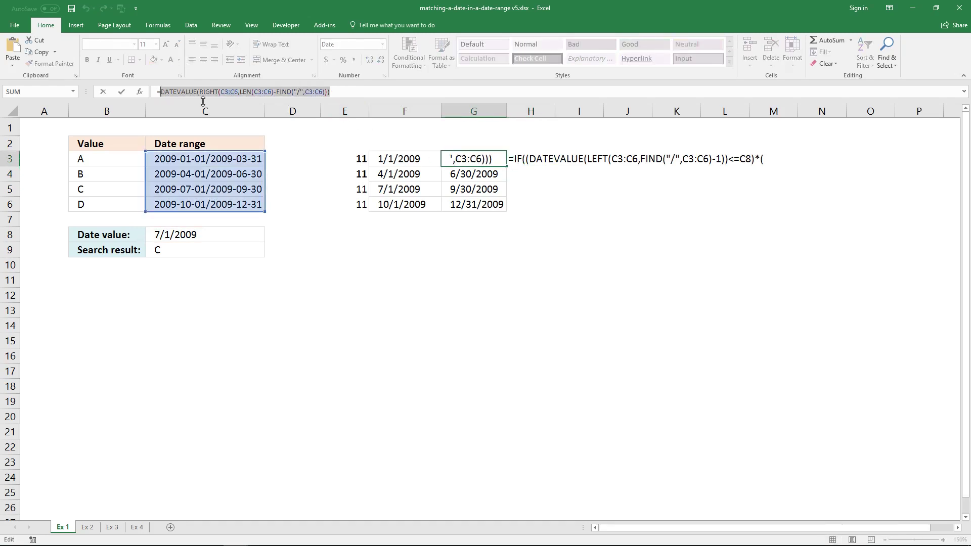
key(Escape)
key(Right)
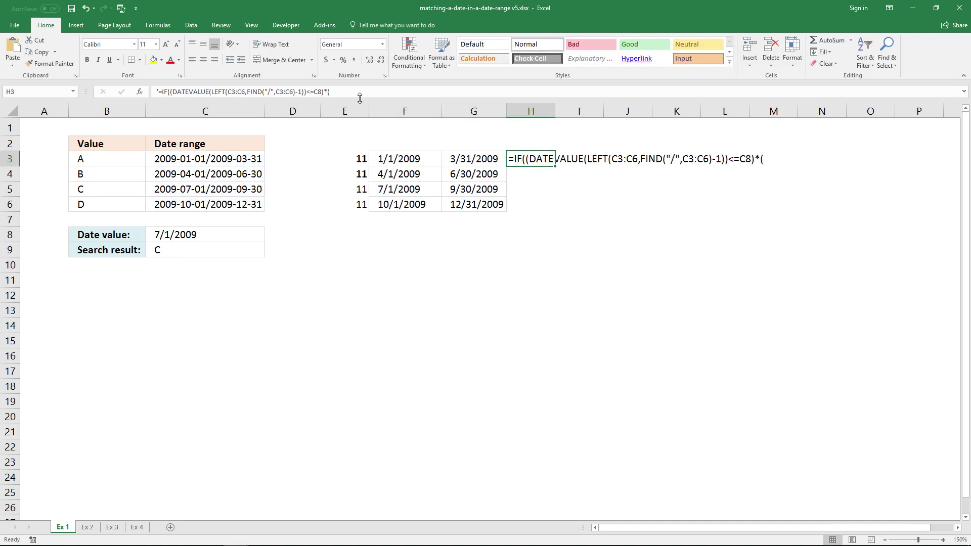
key(F2)
text(DATEVALUE(RIGHT(C3:C6,LEN(C3:C6)-FIND("/",C3:C6))))
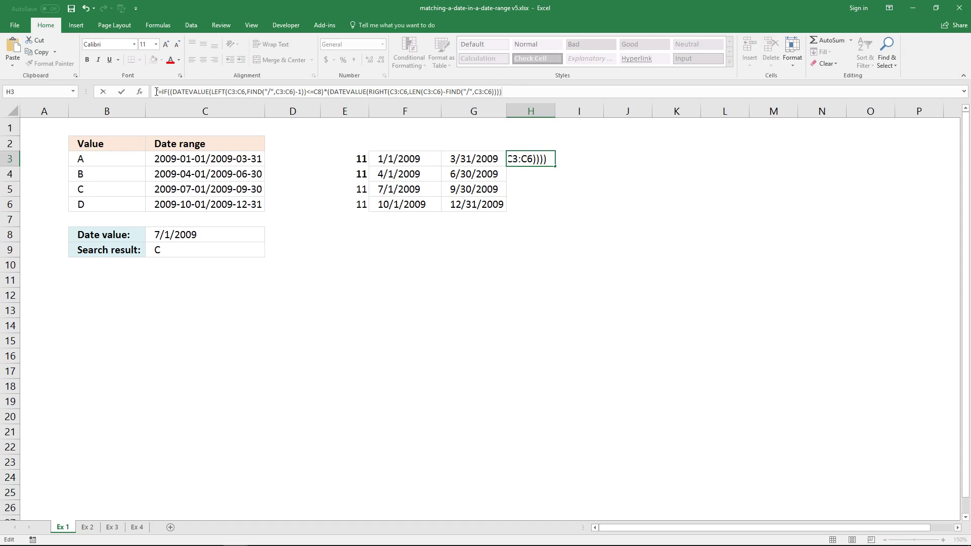
- Add the >=$C$8 end-date test, make both C8 references absolute, and begin ,MATCH(ROW(
click(528, 93)
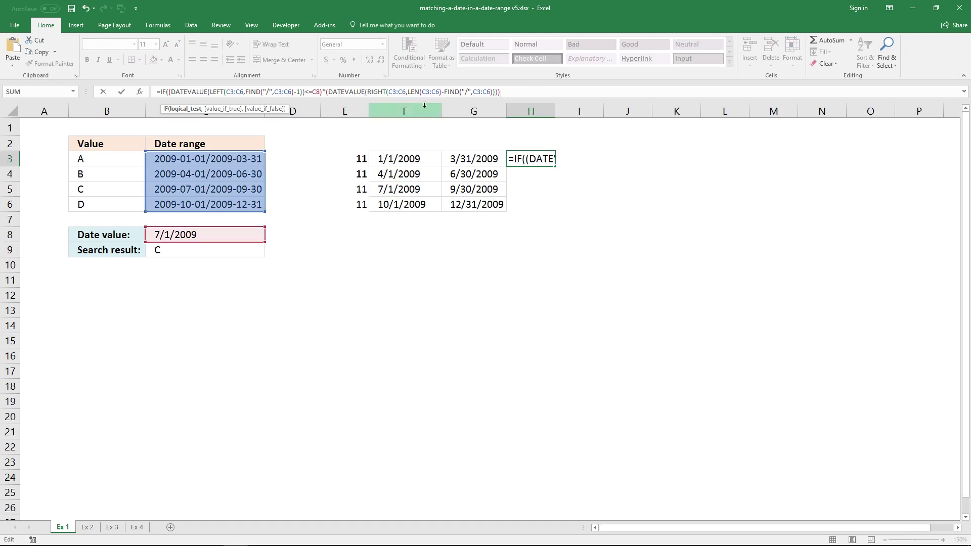
click(496, 91)
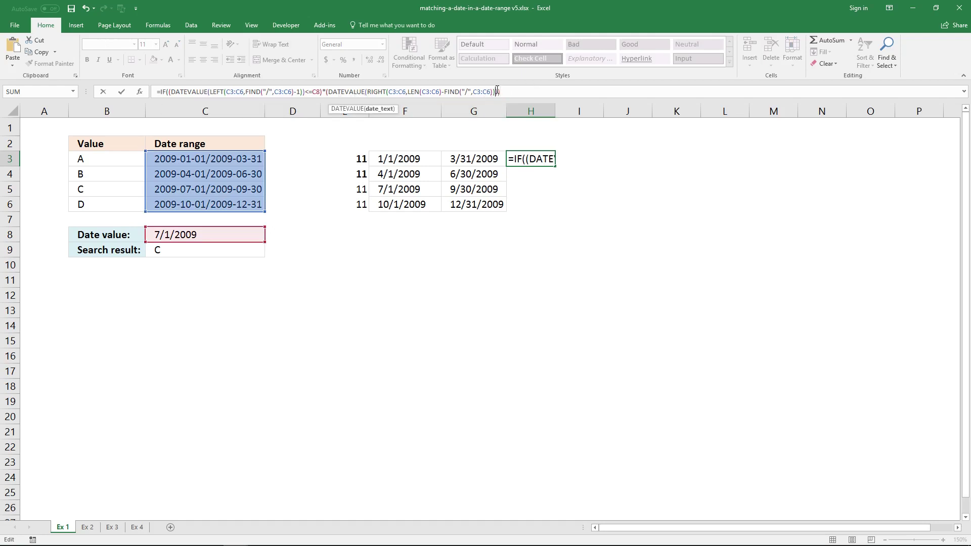
click(498, 91)
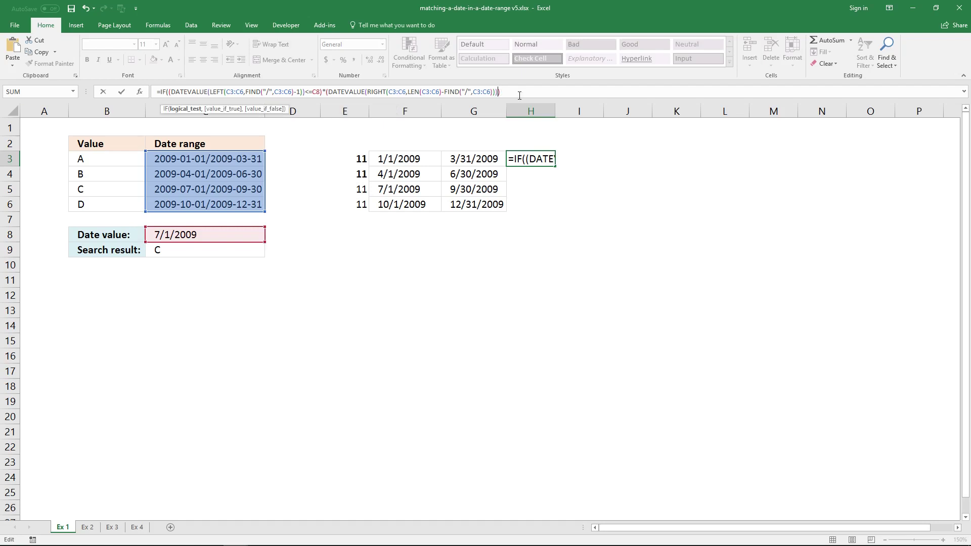
text()>=)
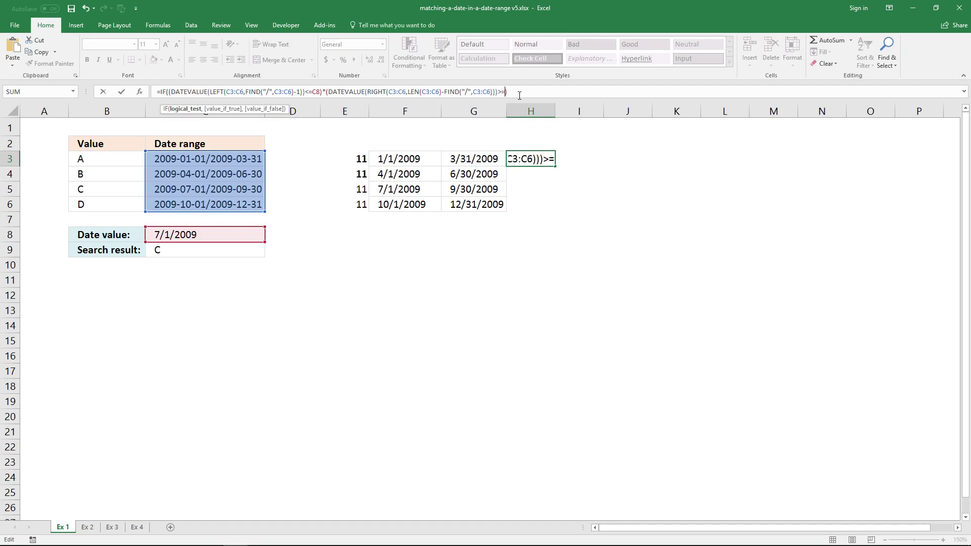
click(219, 234)
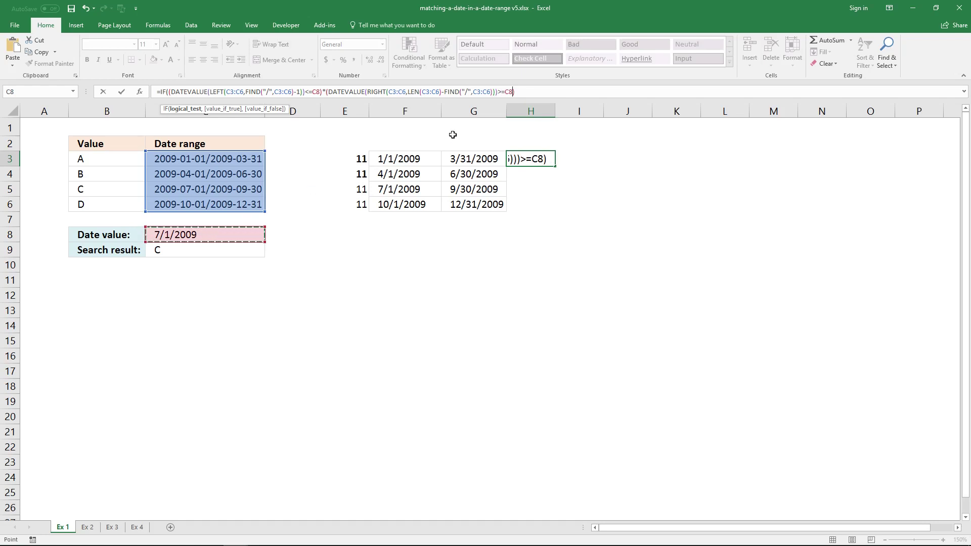
key(F4)
text())
click(313, 92)
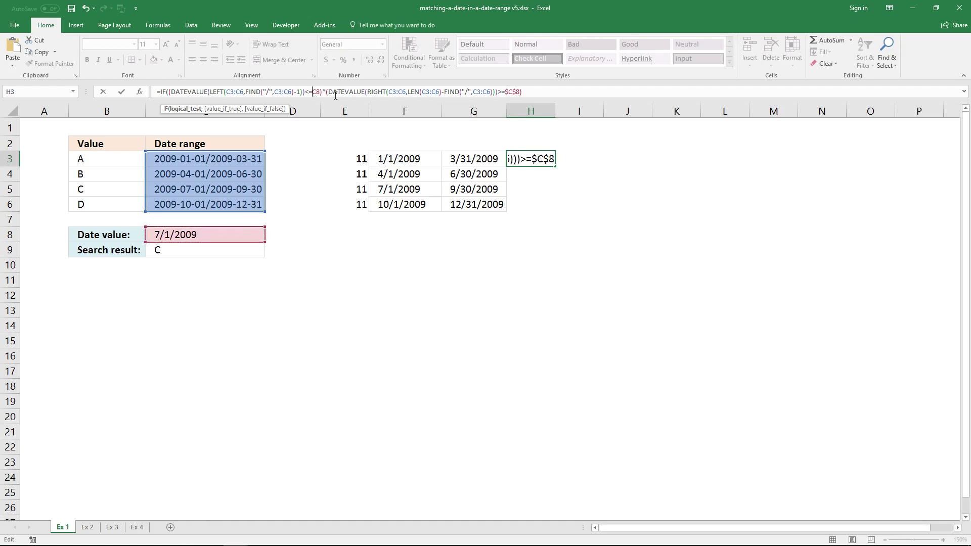
key(F4)
click(541, 93)
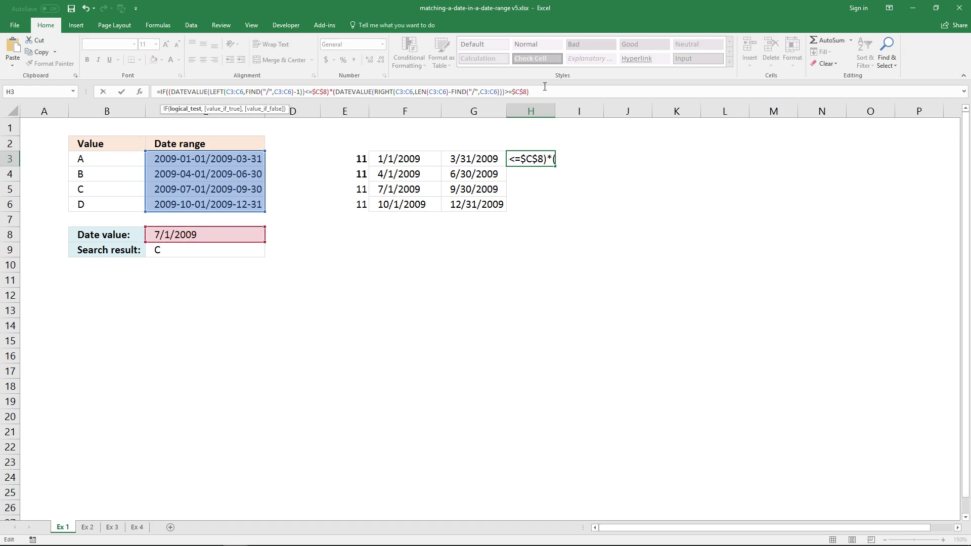
click(547, 91)
text(,)
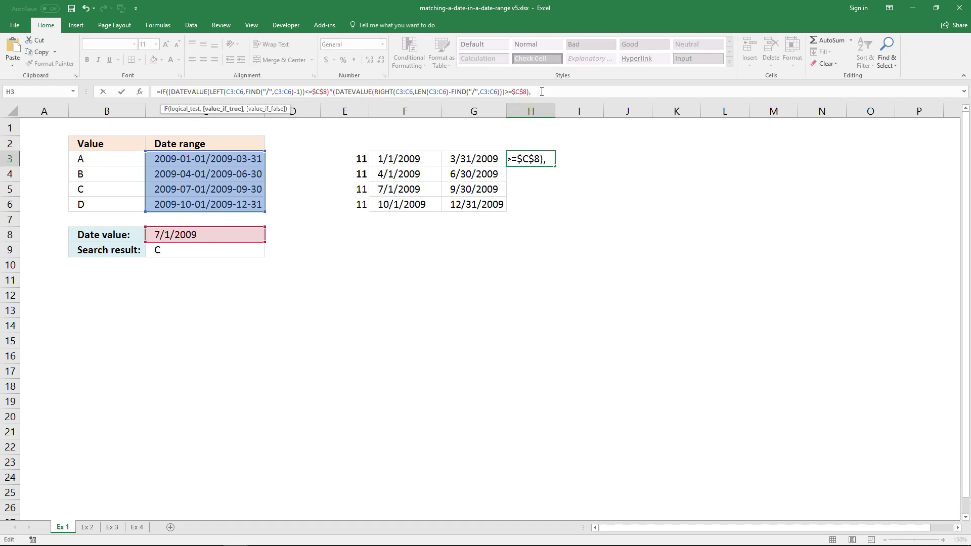
text(MATCH)
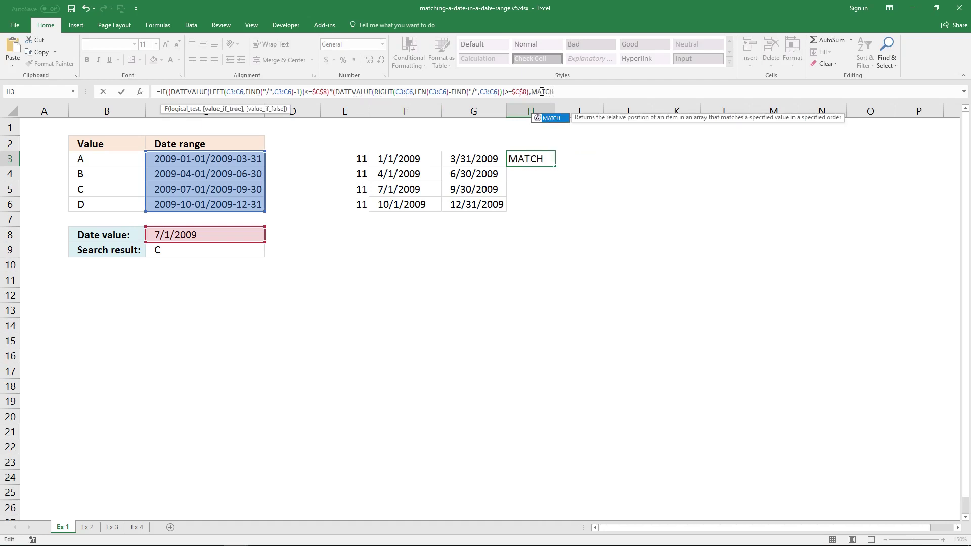
text(()
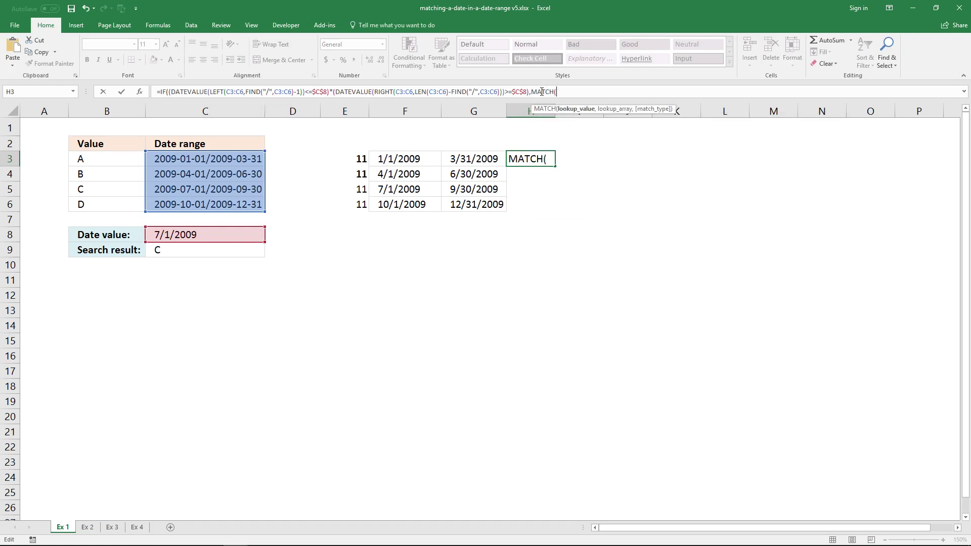
text(ROW)
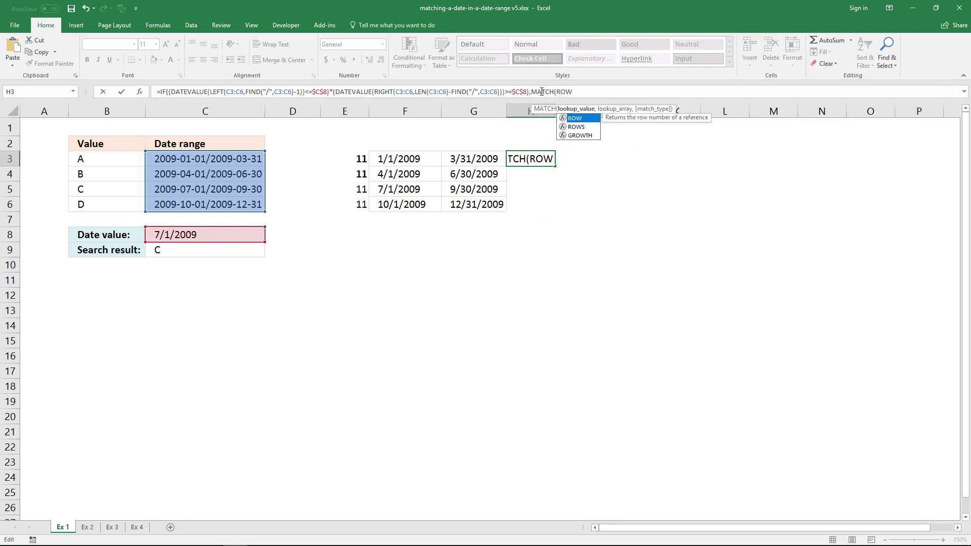
text(()
- Complete H3's IF with MATCH(ROW($C$3:$C$6),ROW(C3:C6)), else "", and array-enter it
drag(240, 159, 243, 205)
key(F4)
text())
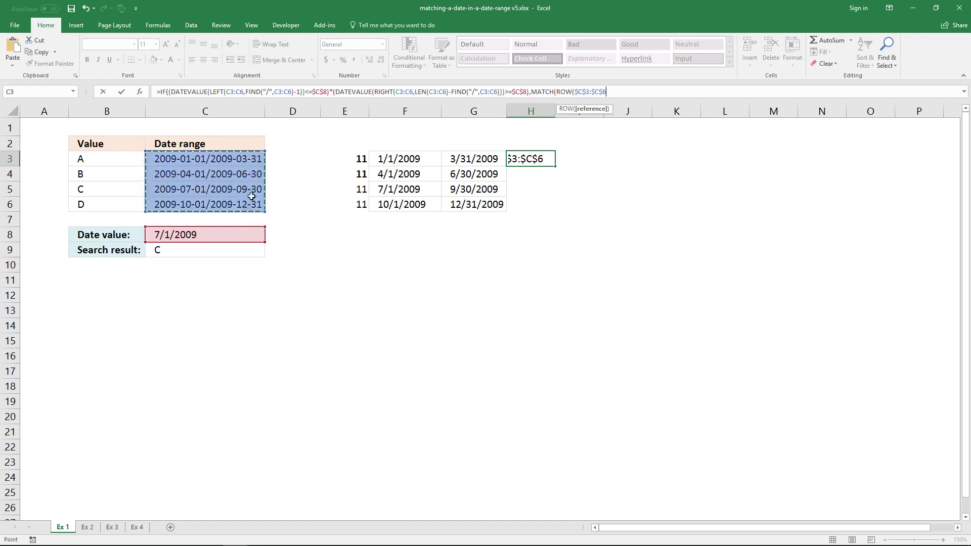
text(,ROW()
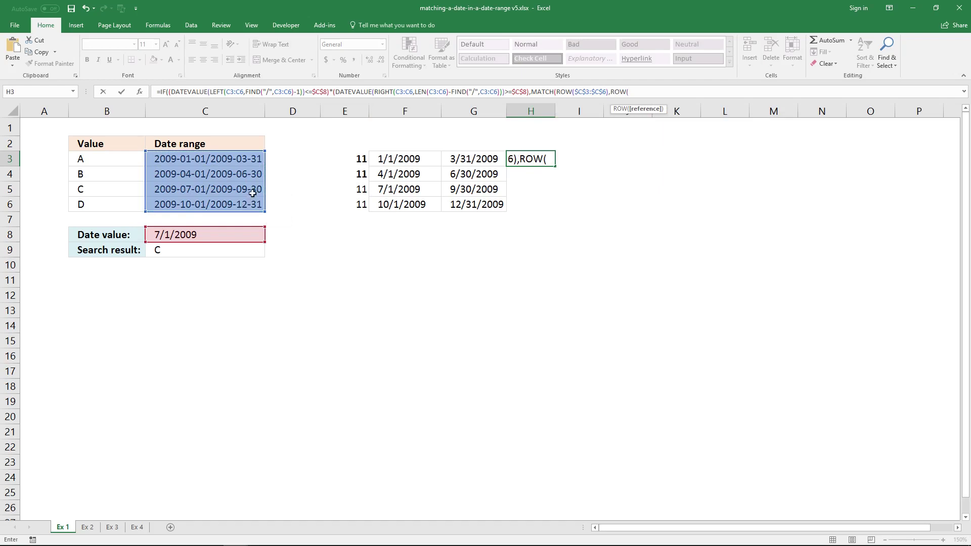
drag(241, 205, 243, 162)
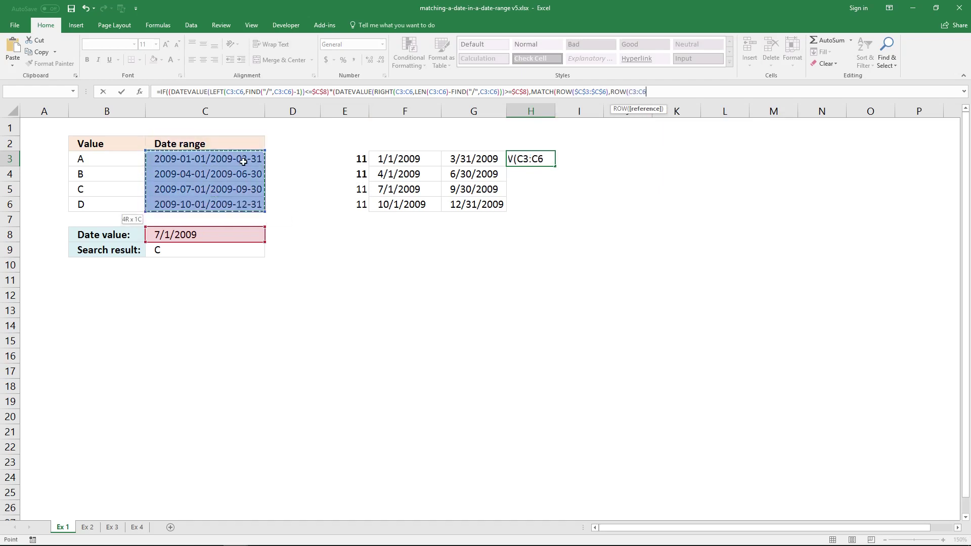
text()))
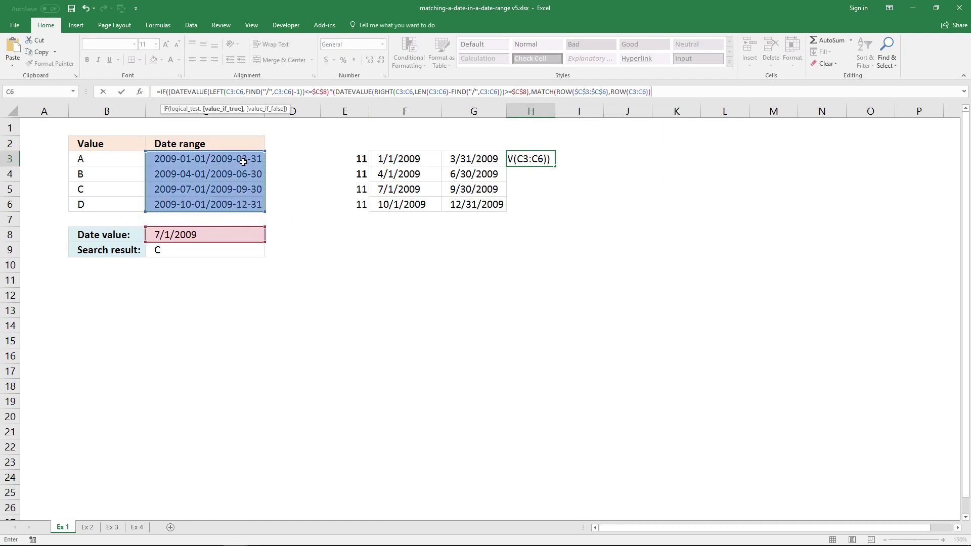
text(,"")
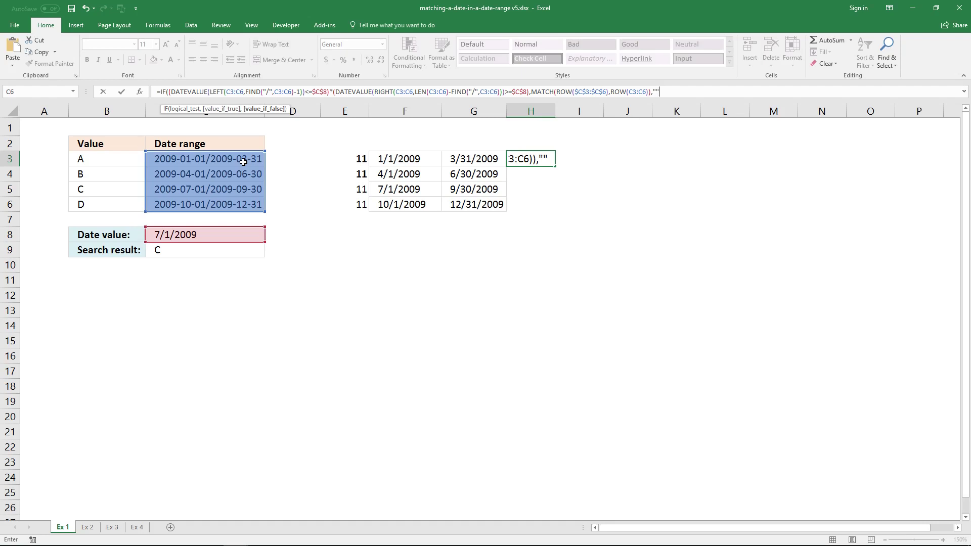
text())
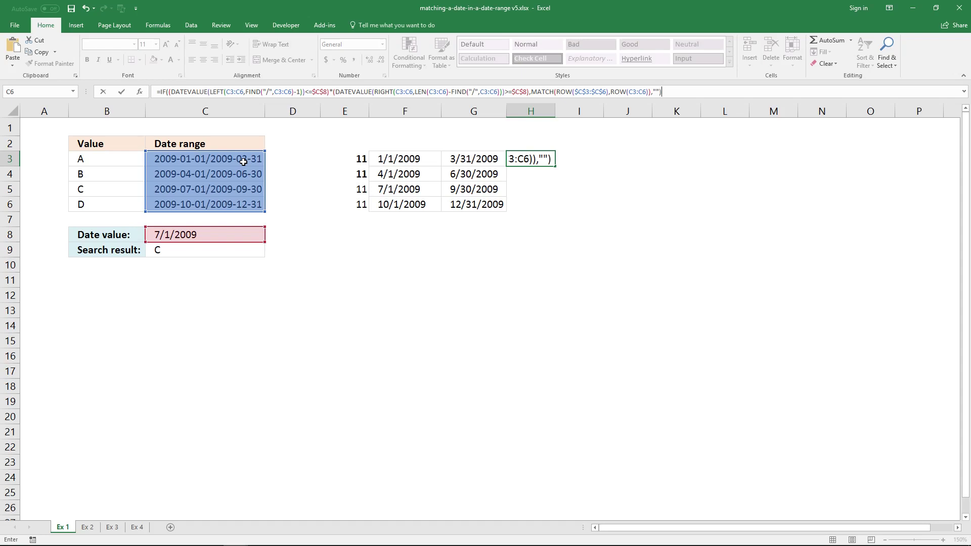
key(ctrl+shift+Return)
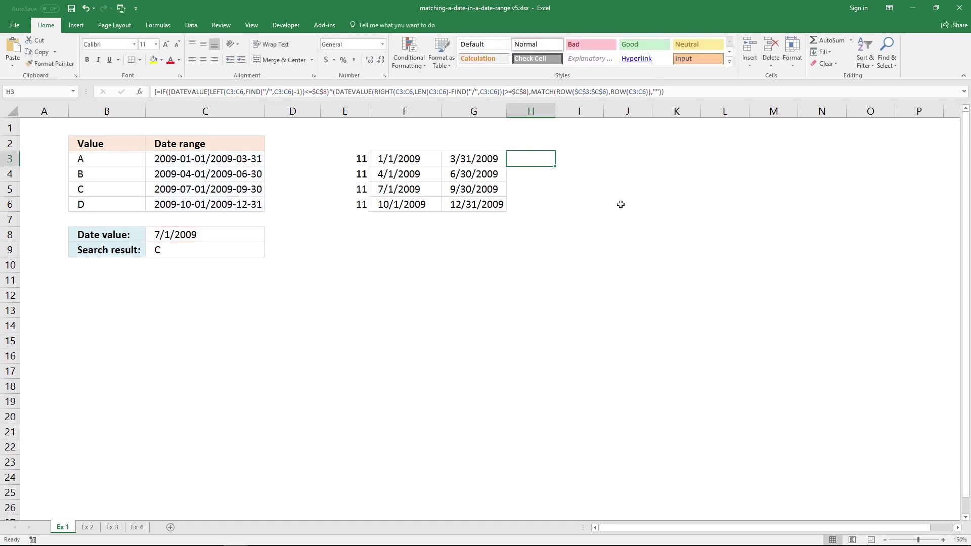
- Array-enter the IF formula across H3:H6 so H5 returns 3
drag(533, 160, 541, 198)
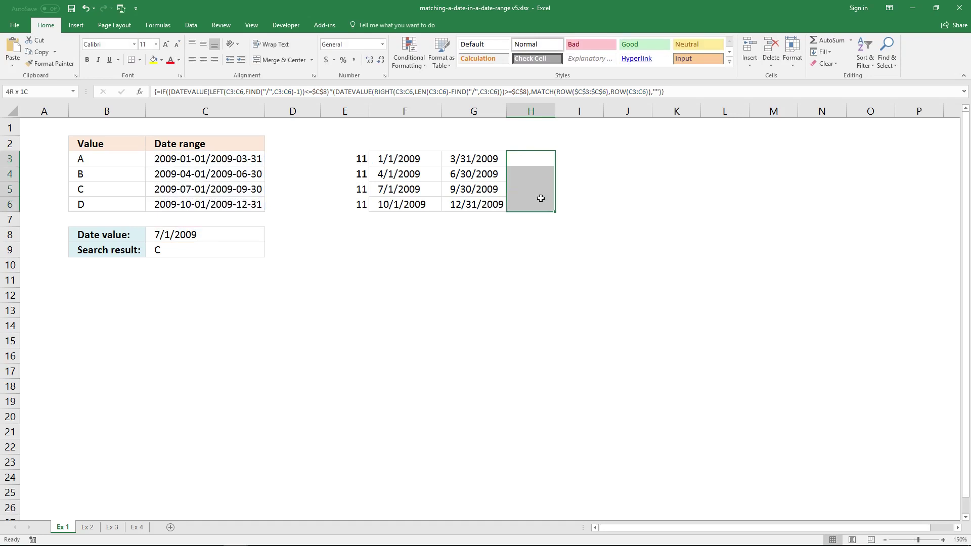
click(695, 87)
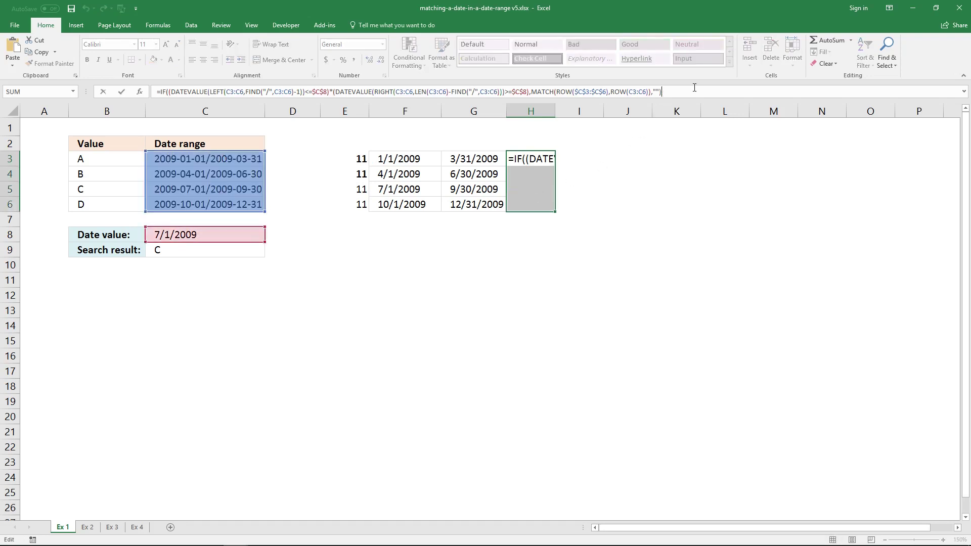
key(ctrl+shift+Return)
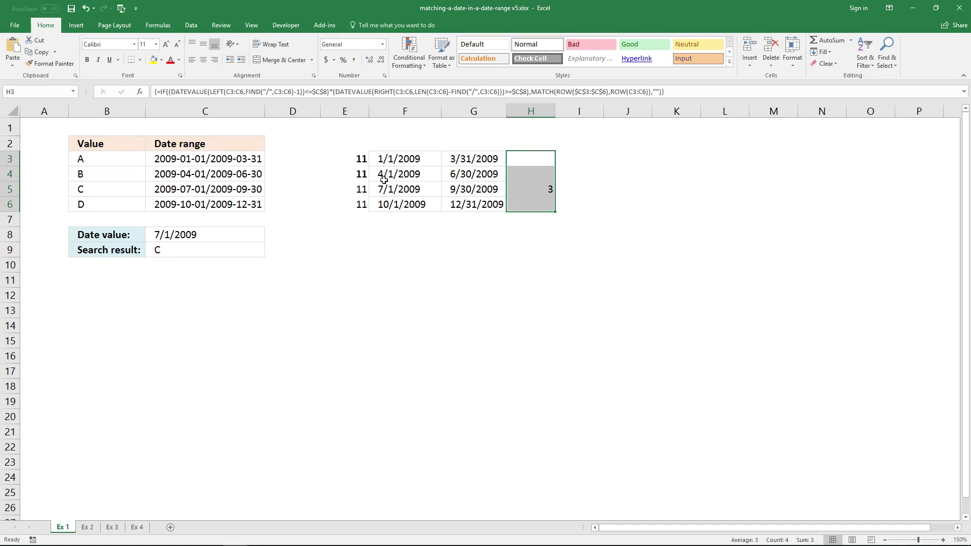
- Copy the start-date comparison from the formula and select cell I3
click(329, 92)
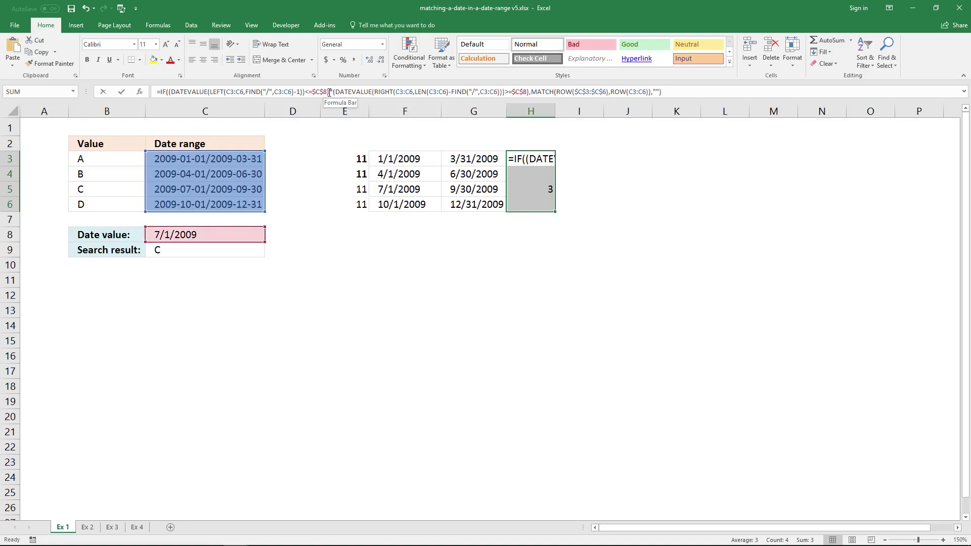
drag(330, 92, 171, 89)
key(ctrl+c)
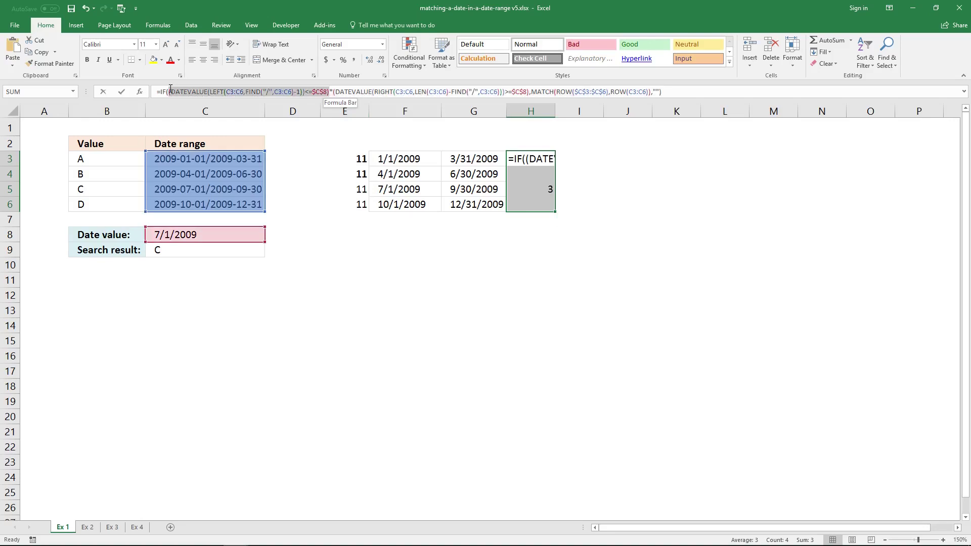
key(Escape)
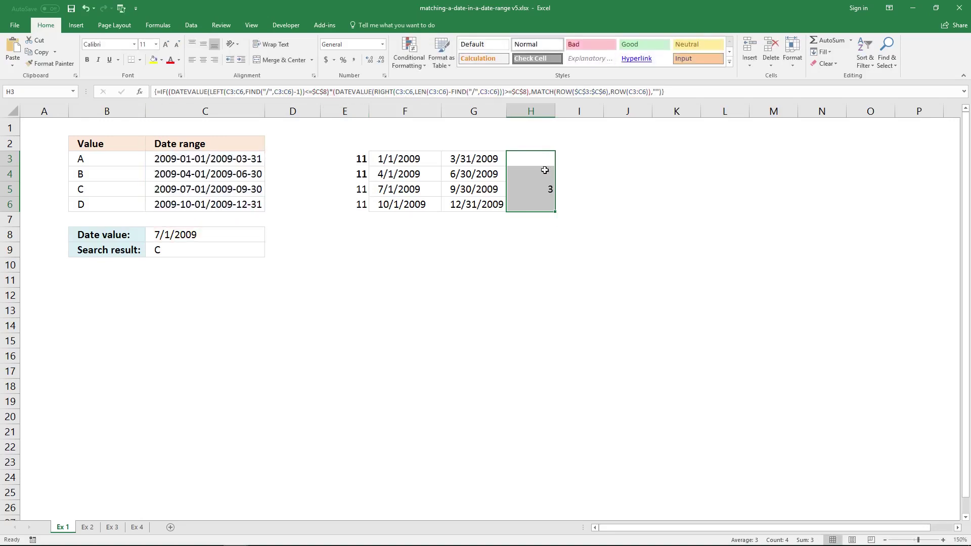
click(576, 161)
- Array-enter the start-date comparison in I3:I6, giving TRUE, TRUE, TRUE, FALSE
text(=)
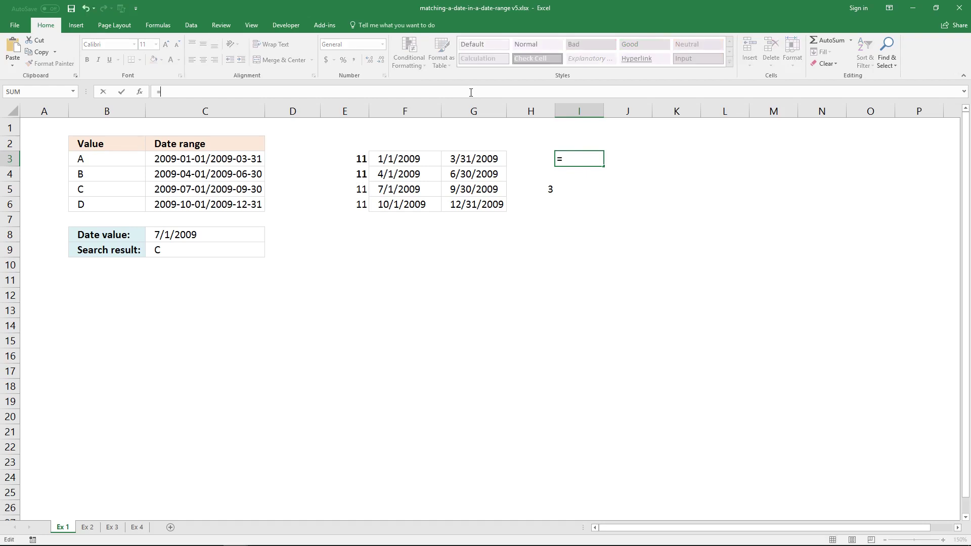
key(ctrl+v)
key(ctrl+shift+Return)
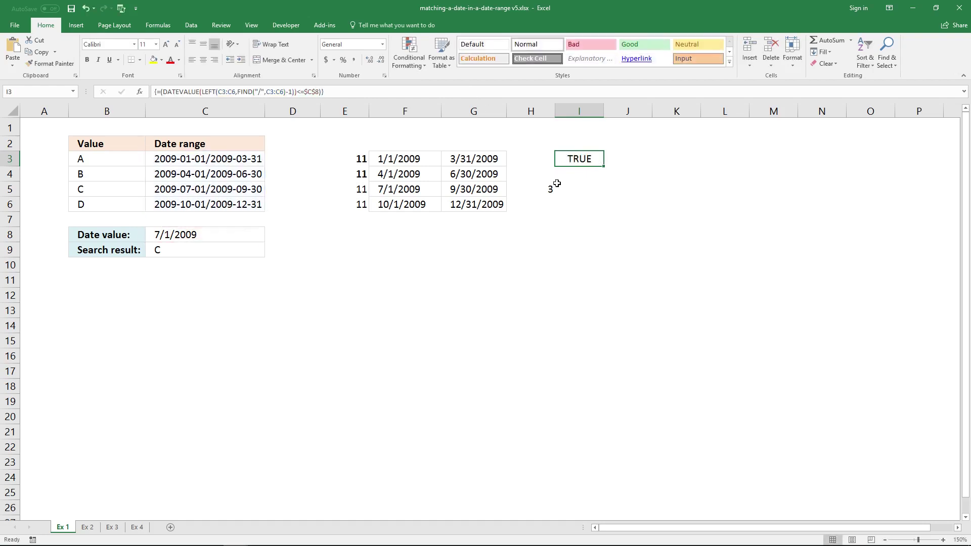
drag(590, 161, 581, 206)
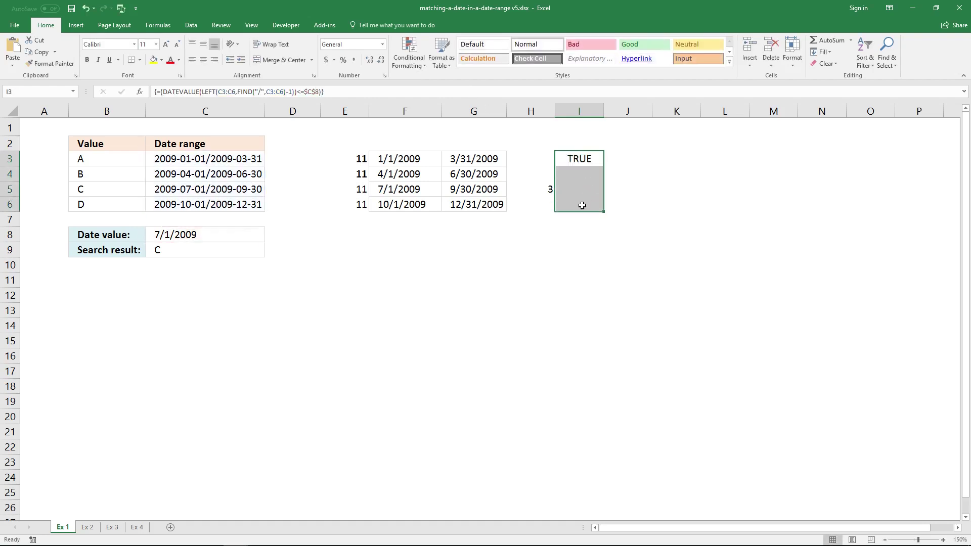
click(470, 93)
key(ctrl+shift+Return)
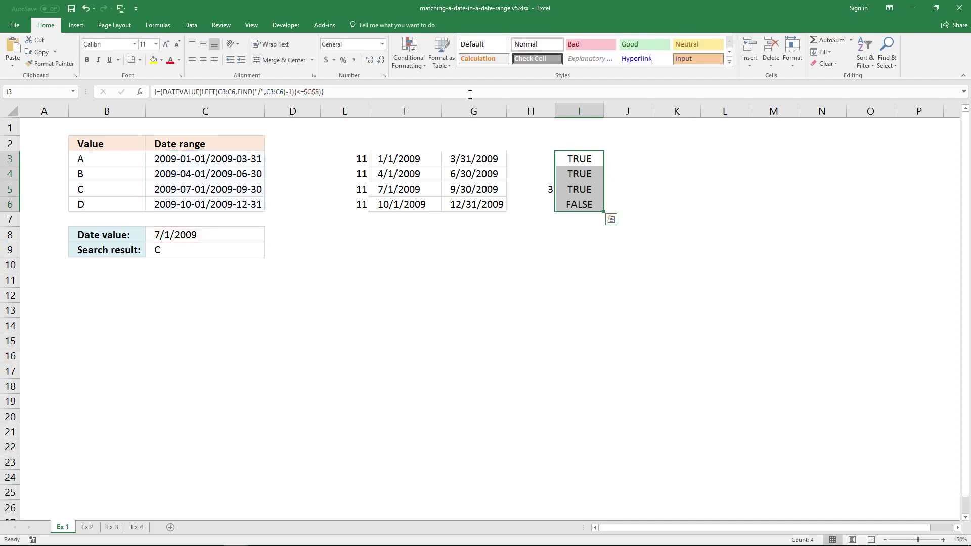
- Copy the end-date comparison from H5 and array-enter it in J3:J6, giving FALSE, FALSE, TRUE, TRUE
click(548, 187)
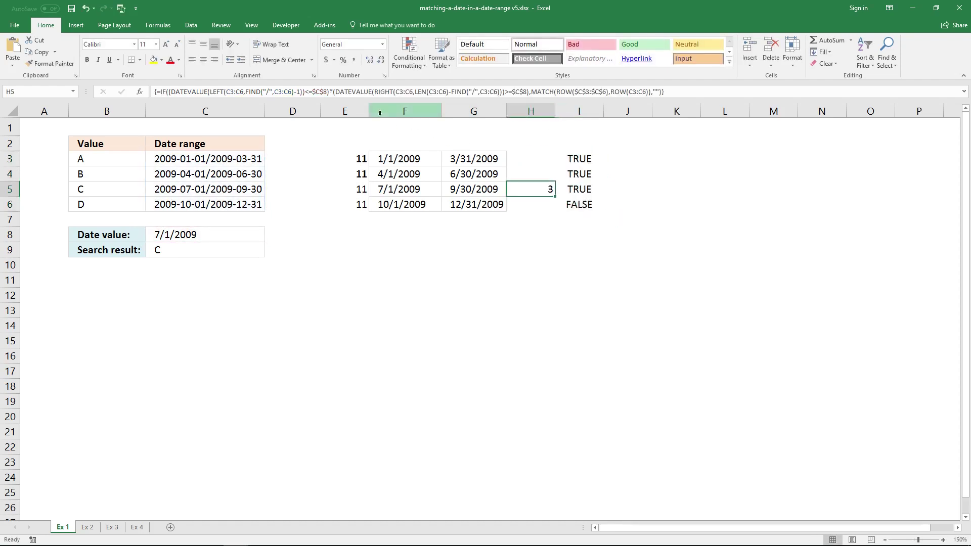
drag(333, 92, 529, 95)
key(ctrl+c)
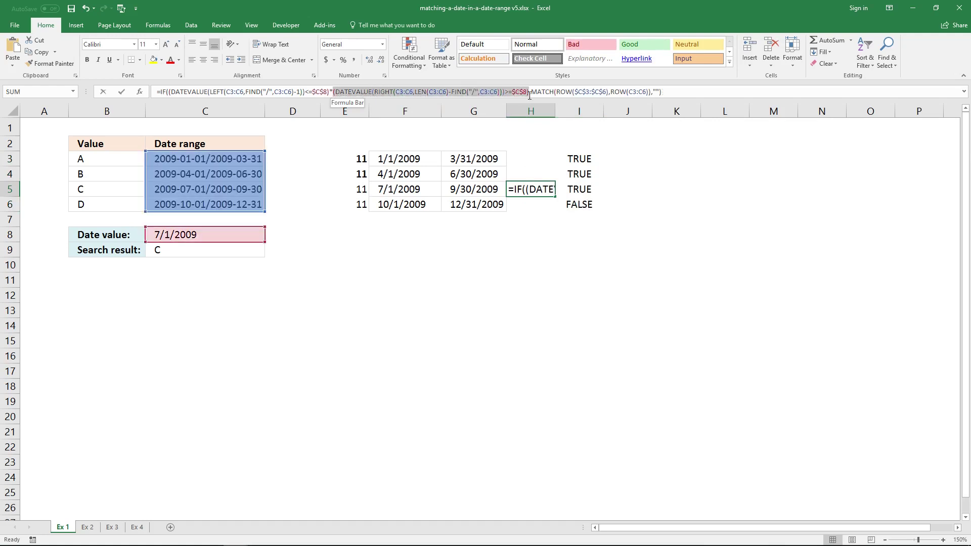
click(622, 159)
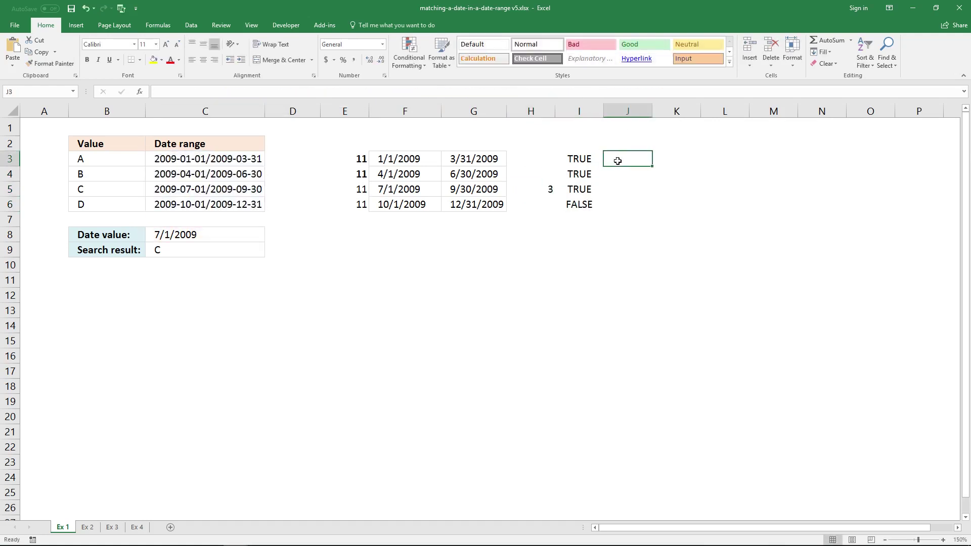
click(510, 95)
text(=)
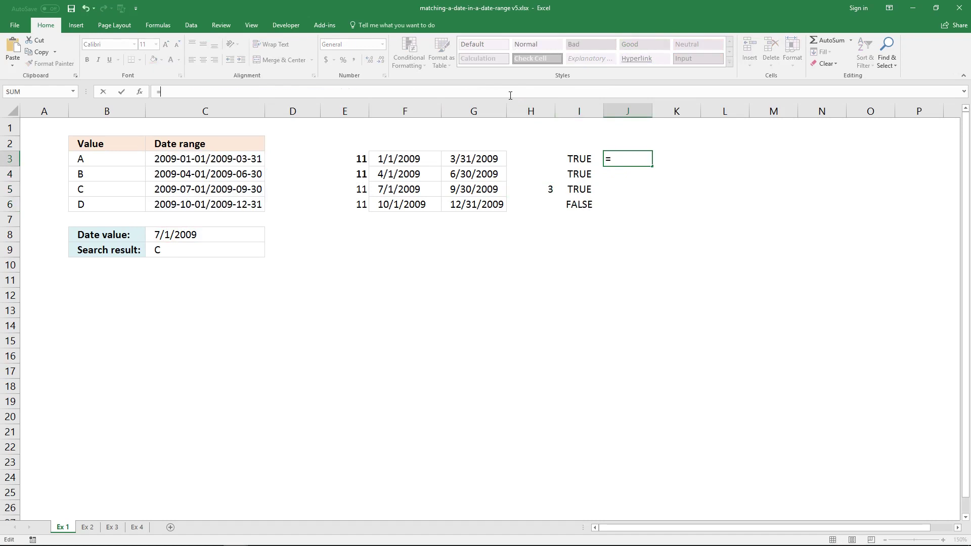
key(ctrl+v)
key(ctrl+shift+Return)
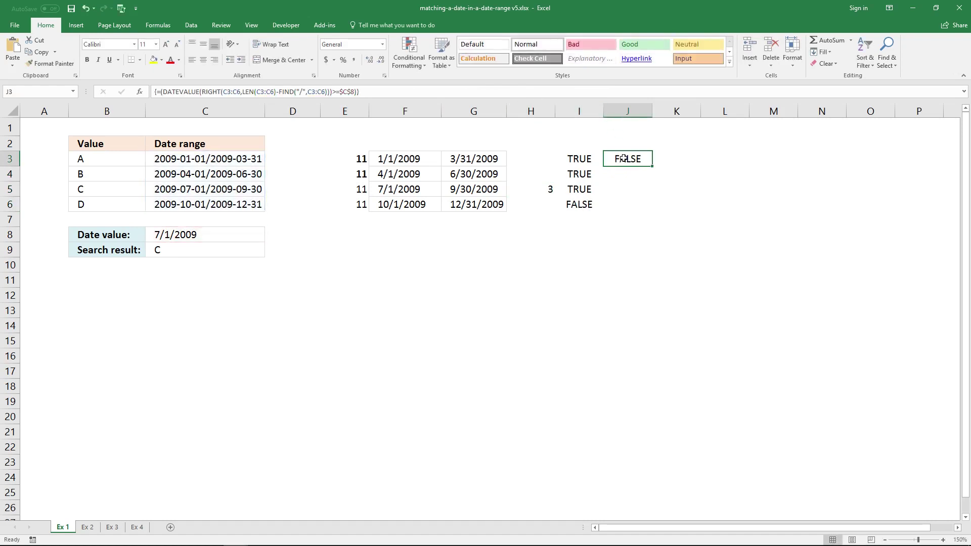
drag(623, 158, 626, 200)
click(509, 96)
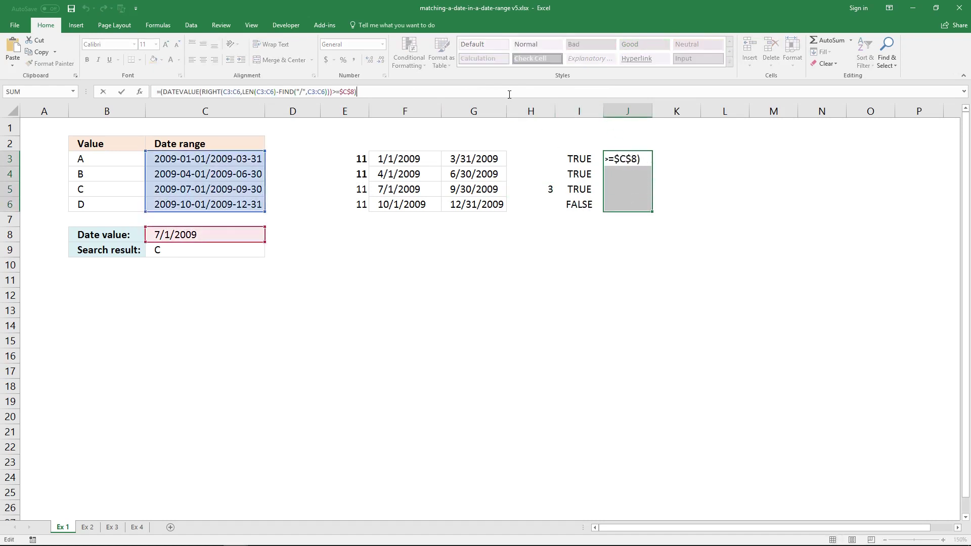
key(ctrl+shift+Return)
- Check I5 and H5, then select the MATCH(ROW part of H5's formula
click(559, 190)
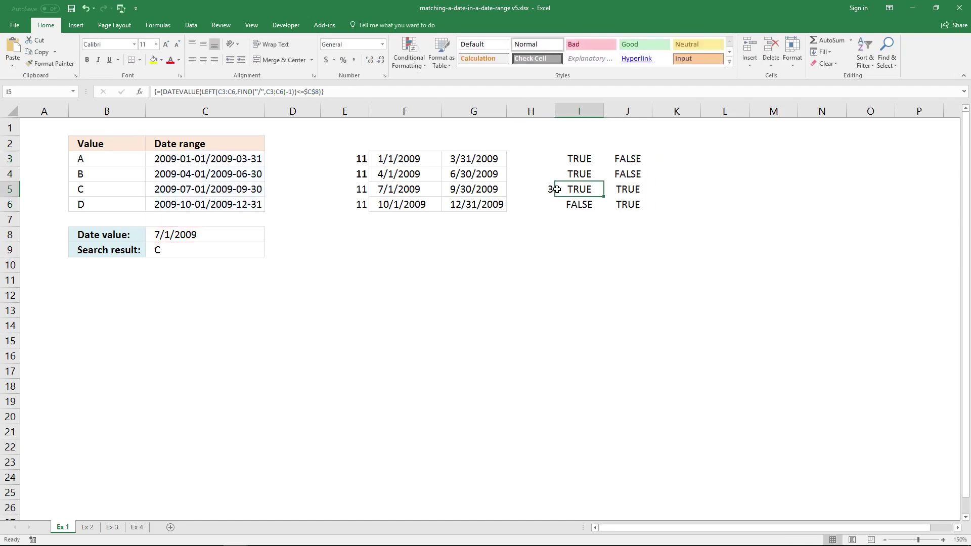
click(549, 189)
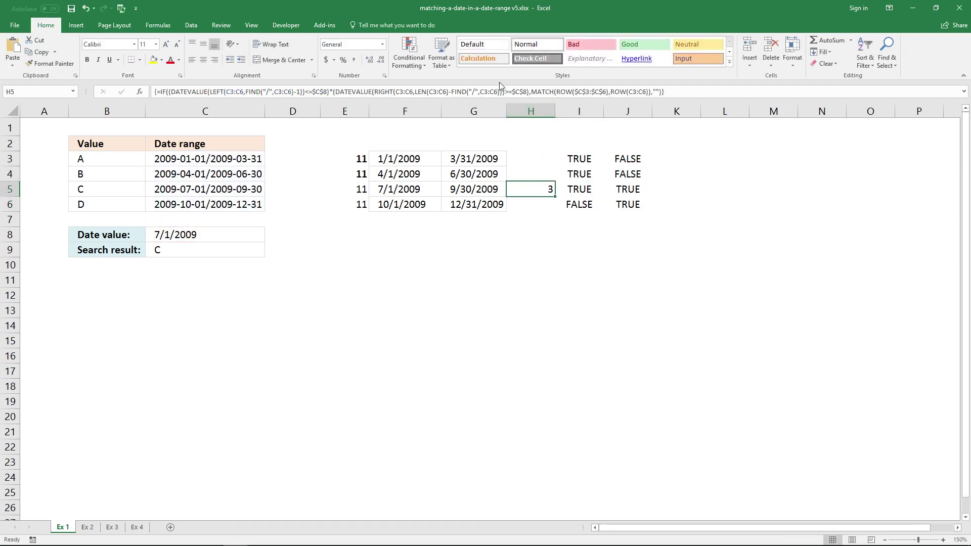
click(531, 92)
drag(531, 91, 653, 94)
- Array-enter MATCH(ROW($C$3:$C$6),ROW(C3:C6)) in K3:K6, numbering the rows 1, 2, 3, 4
key(ctrl+shift+Return)
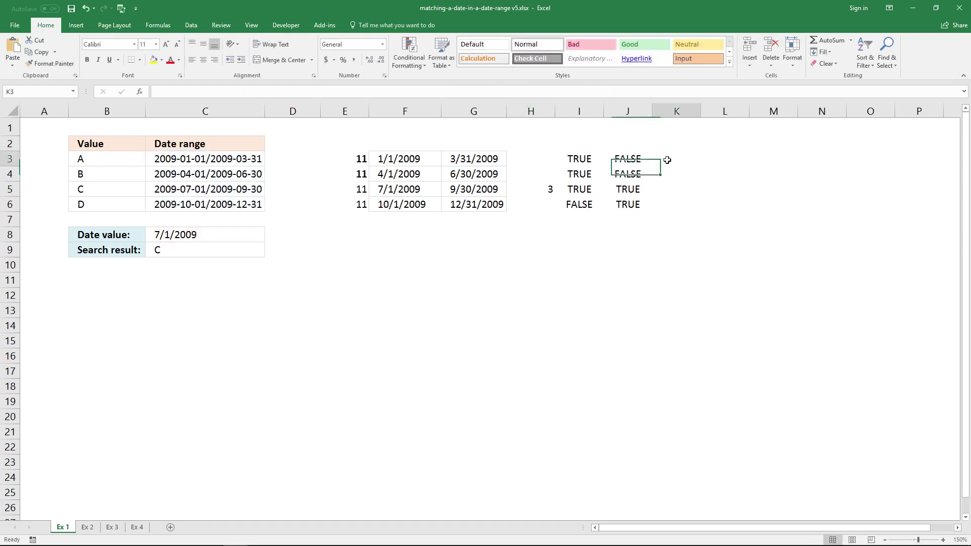
click(689, 158)
click(573, 98)
text(=MATCH(ROW($C$3:$C$6),ROW(C3:C6)))
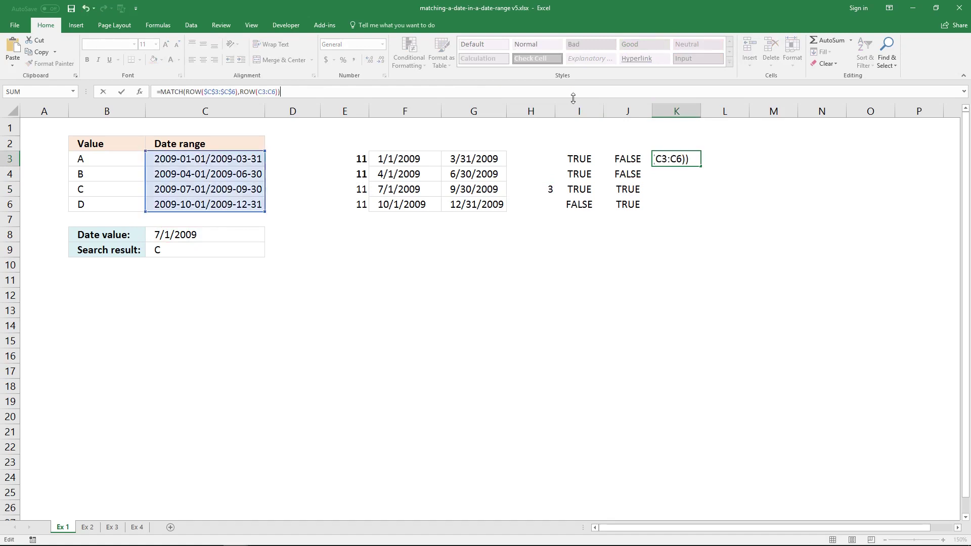
key(ctrl+shift+Return)
drag(666, 158, 674, 205)
click(508, 97)
key(ctrl+shift+Return)
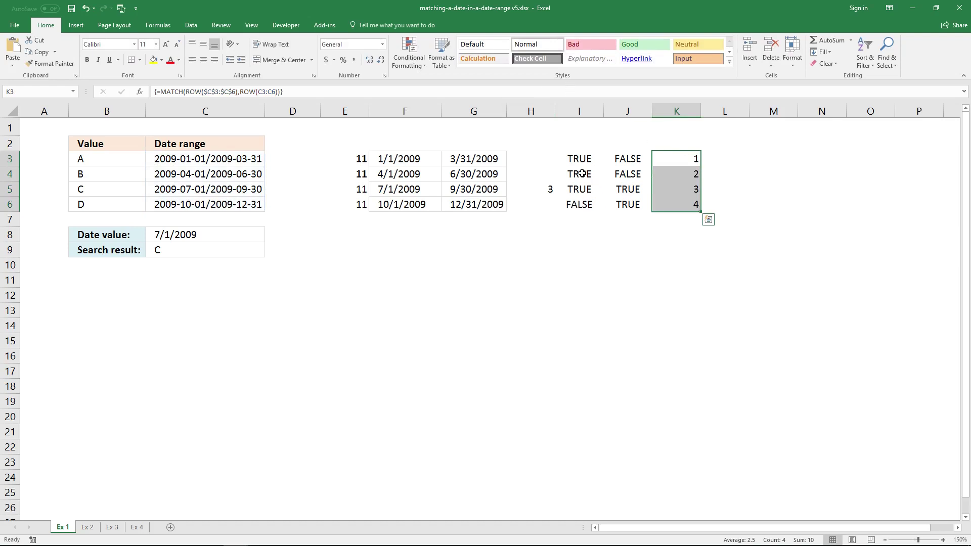
- Review the helper checks in I, J, K and the H3:H6 results row by row
click(571, 158)
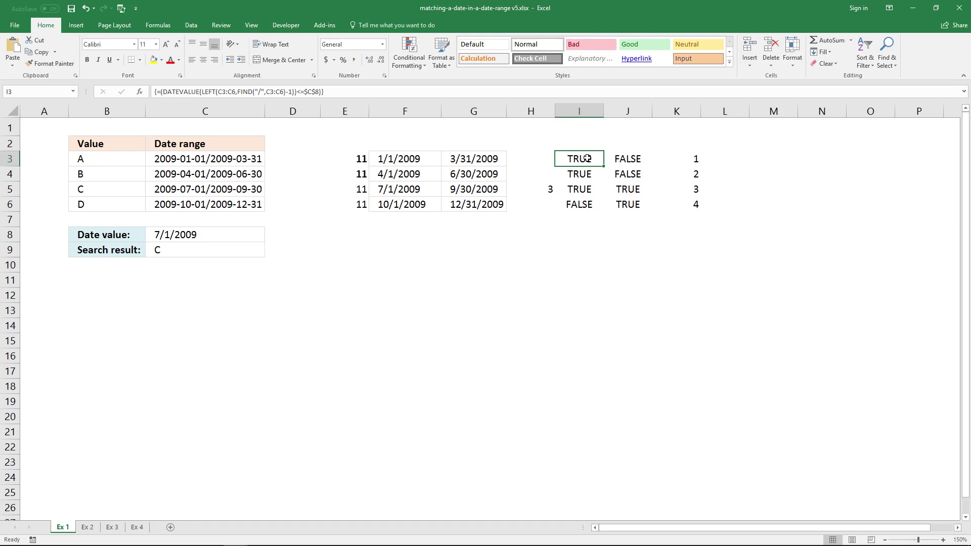
click(628, 161)
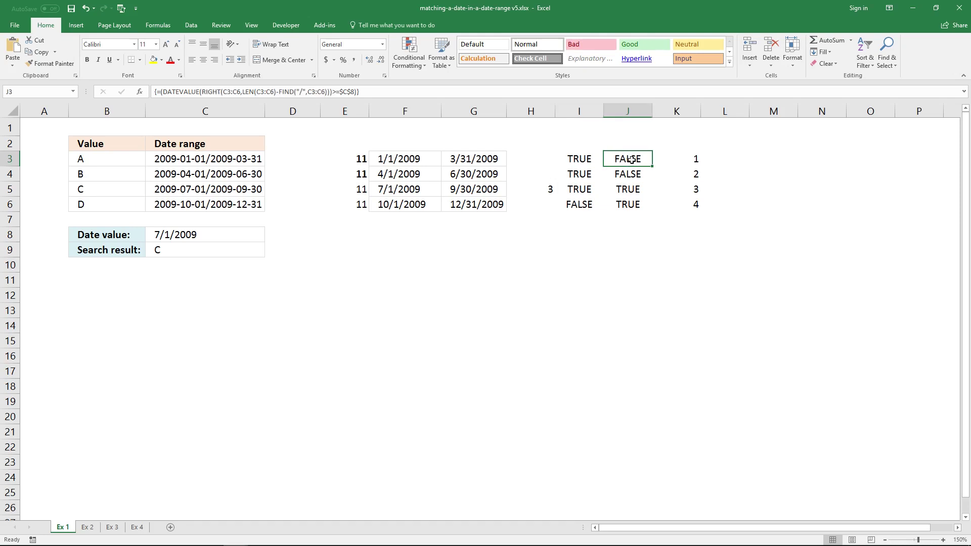
click(696, 158)
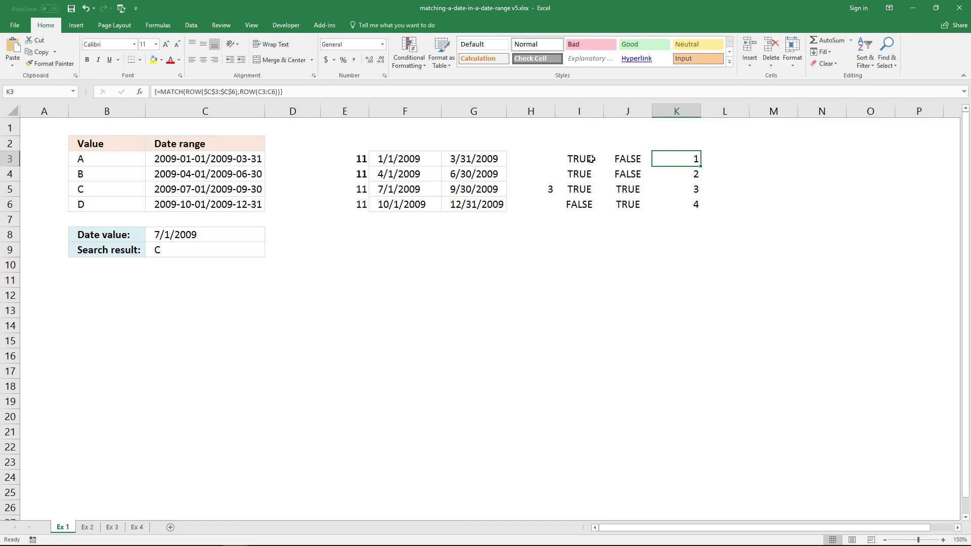
click(579, 175)
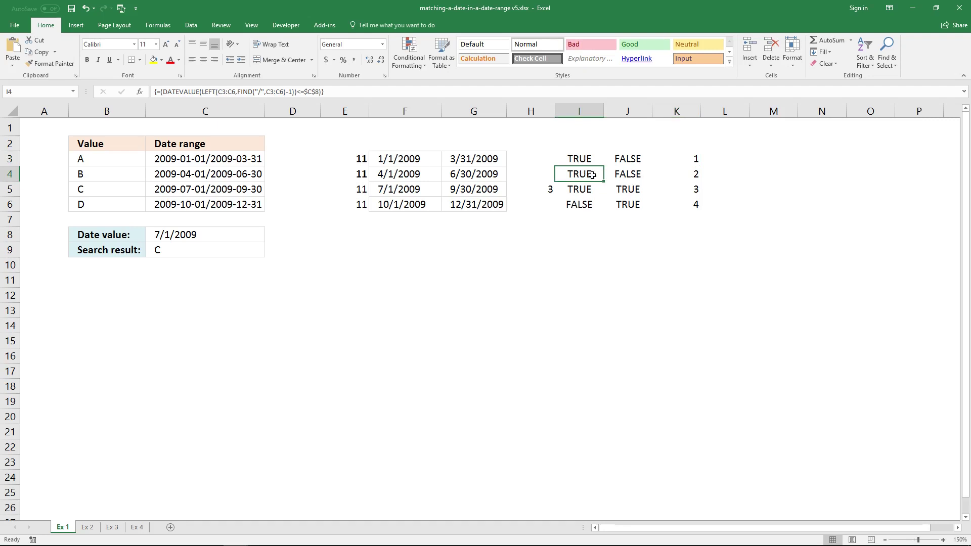
click(593, 192)
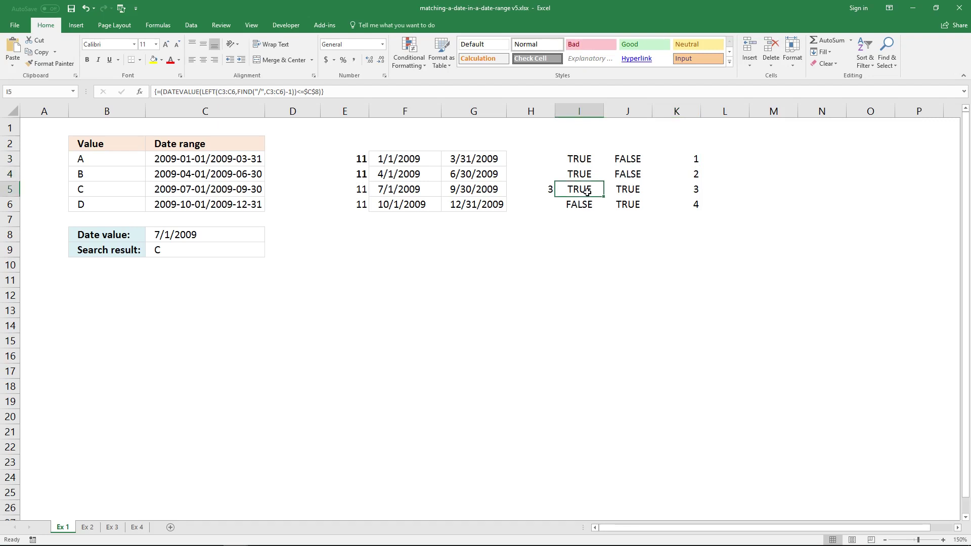
click(628, 190)
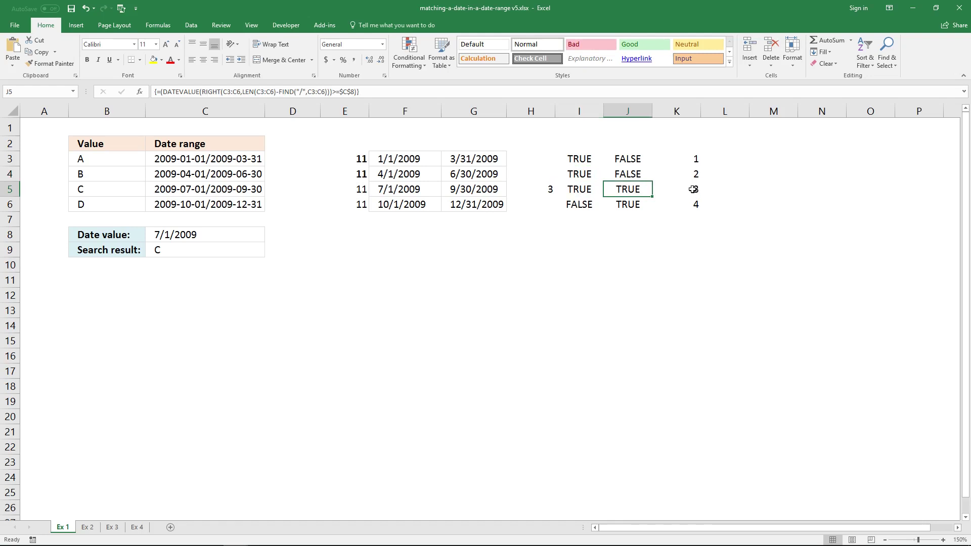
click(547, 189)
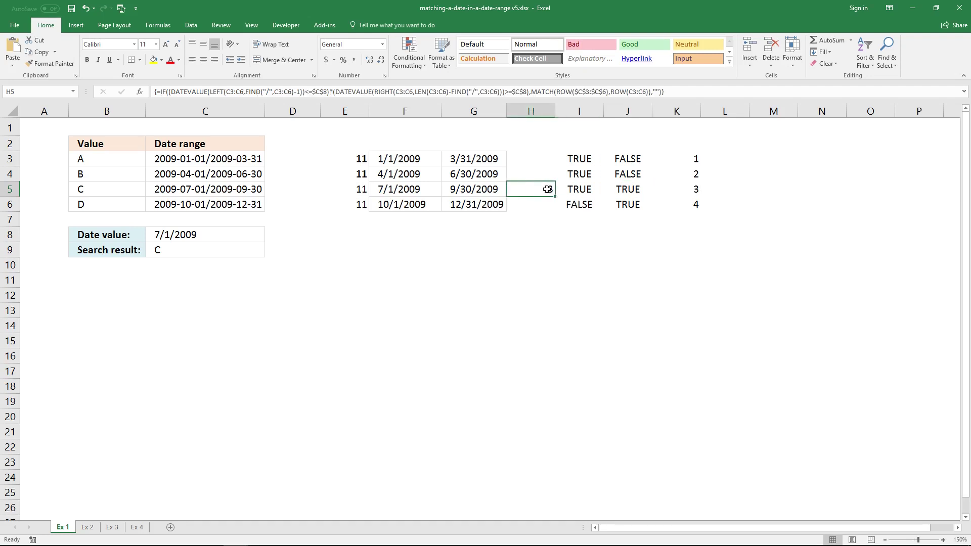
click(583, 203)
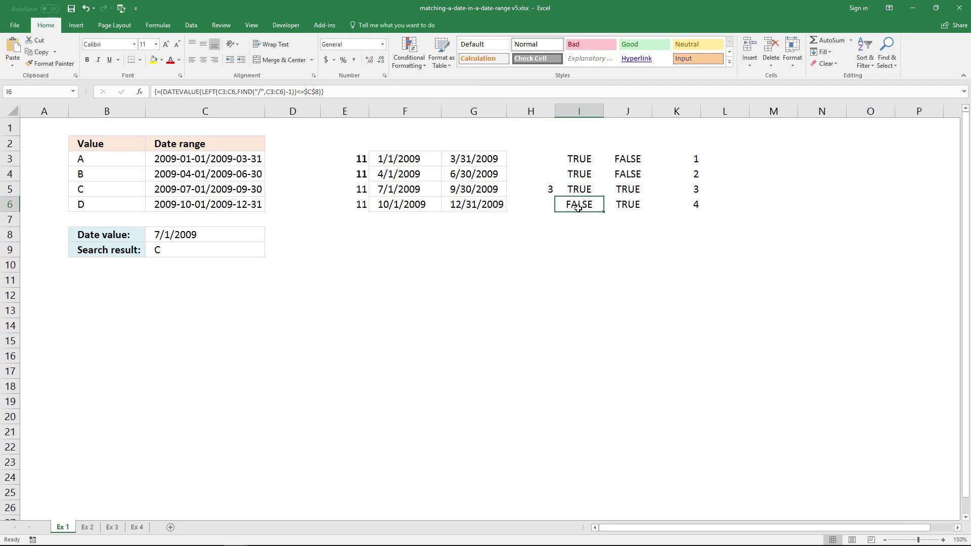
click(541, 203)
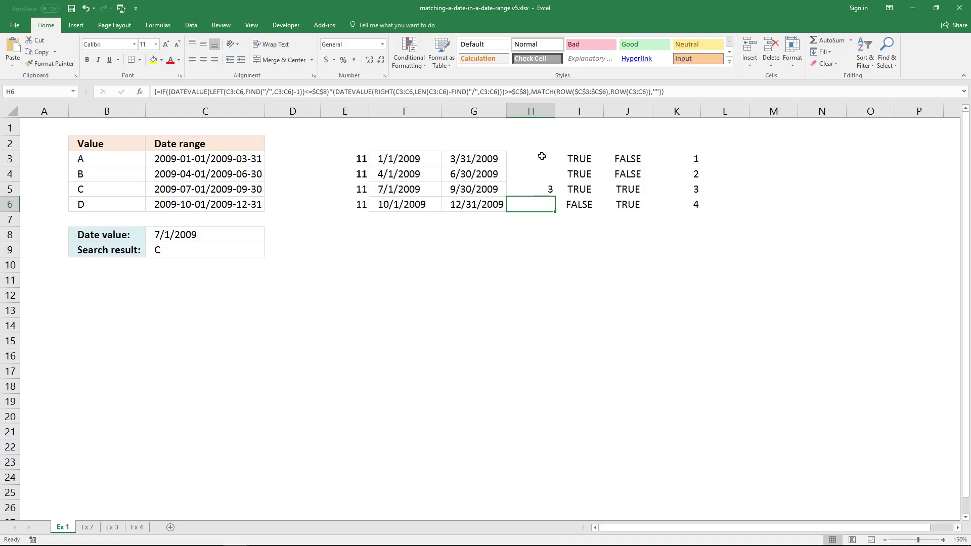
drag(542, 156, 549, 203)
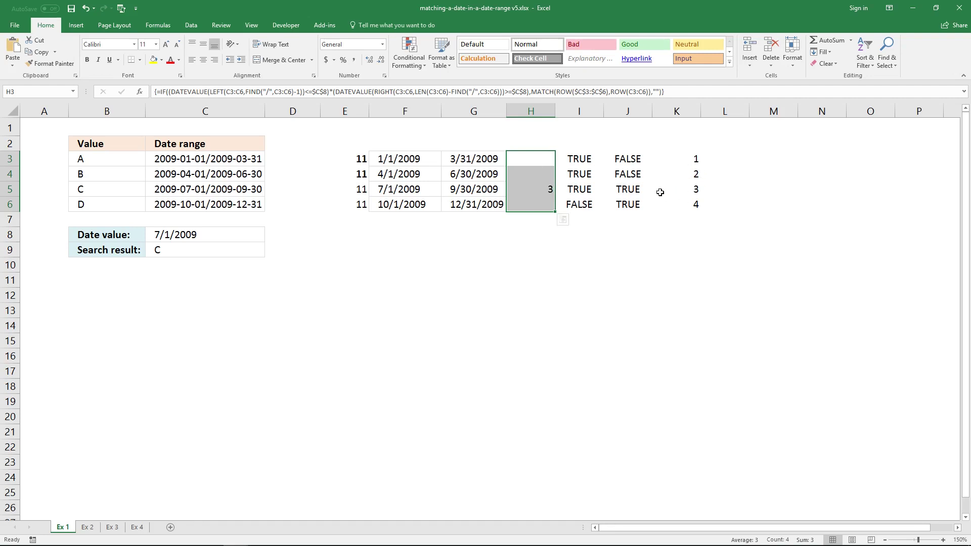
click(531, 158)
- Copy H3's IF formula into L3, wrap it in MIN( ), and array-enter it to return 3
click(471, 93)
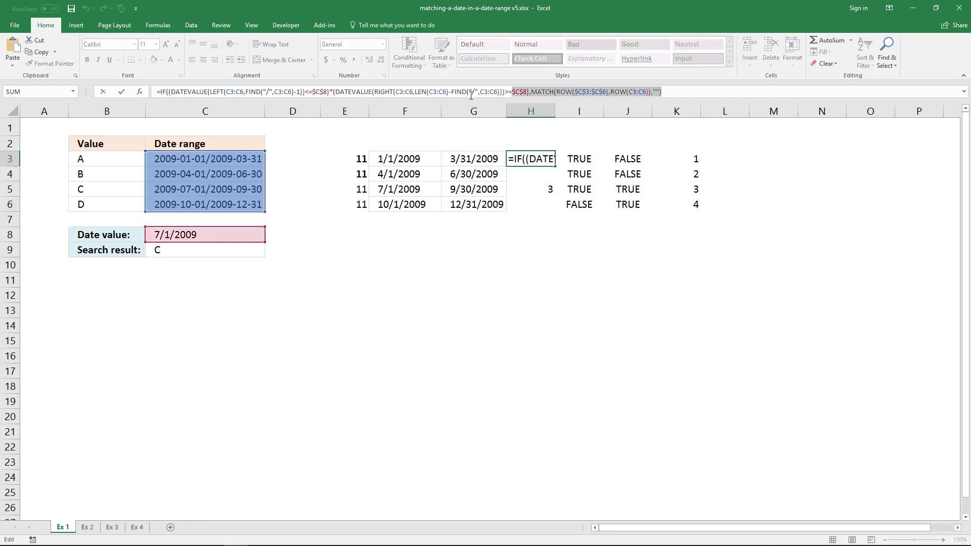
drag(471, 95, 154, 93)
key(ctrl+c)
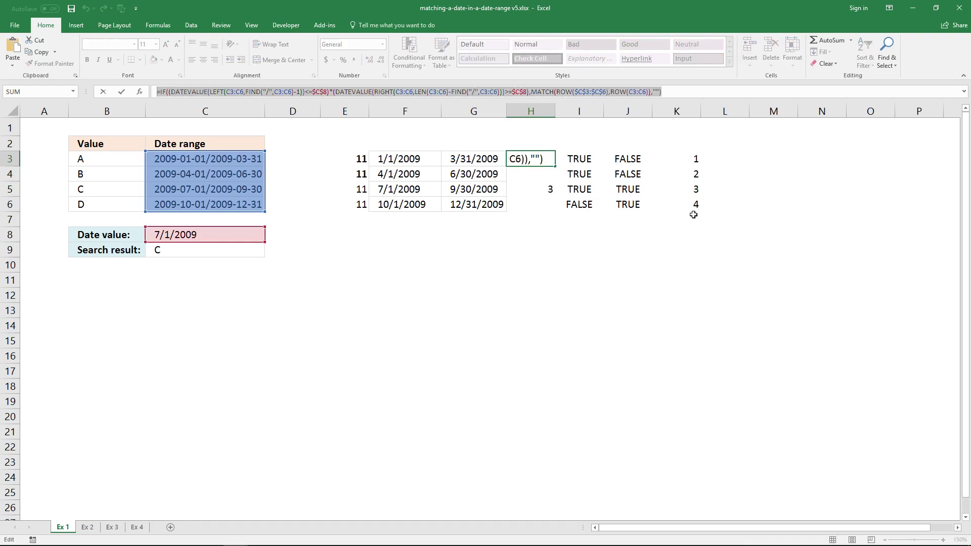
key(Escape)
click(731, 158)
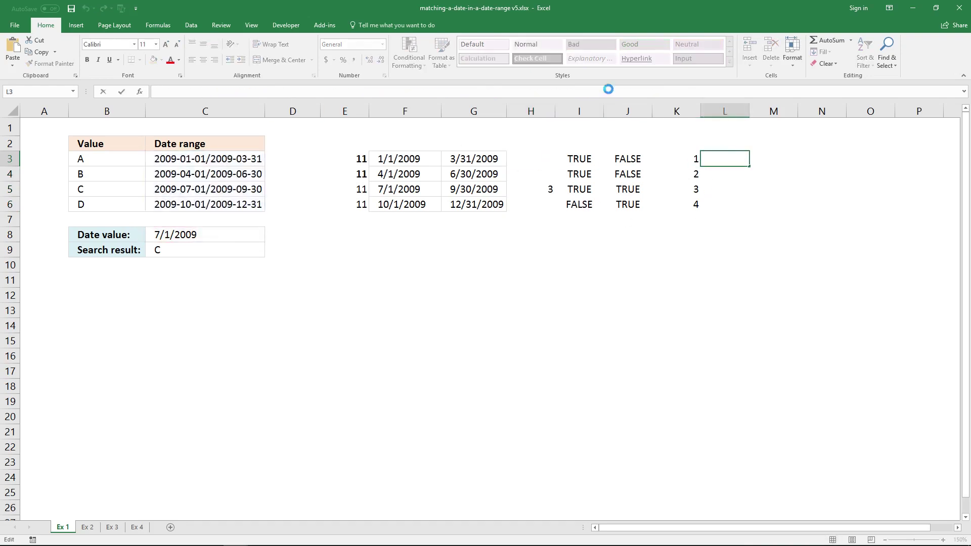
key(ctrl+v)
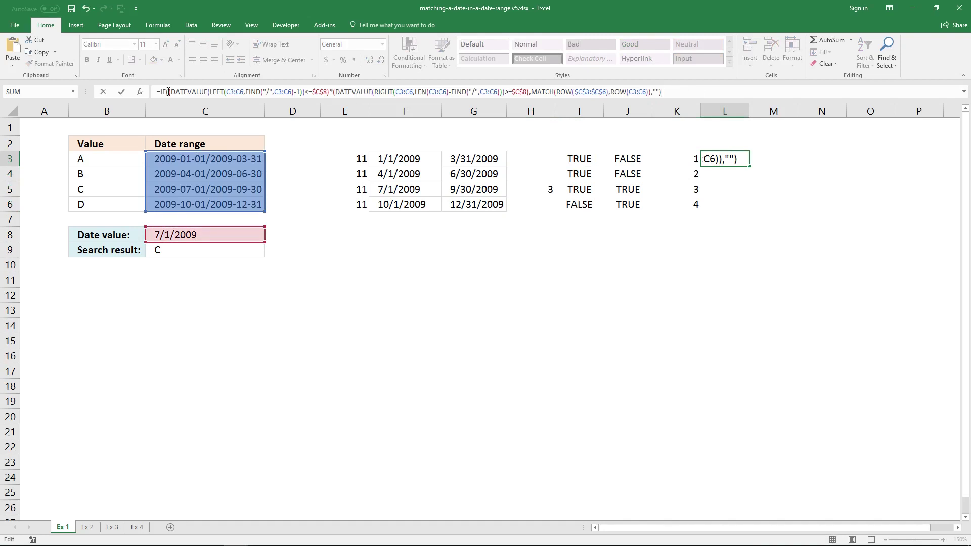
click(158, 91)
text(MIN()
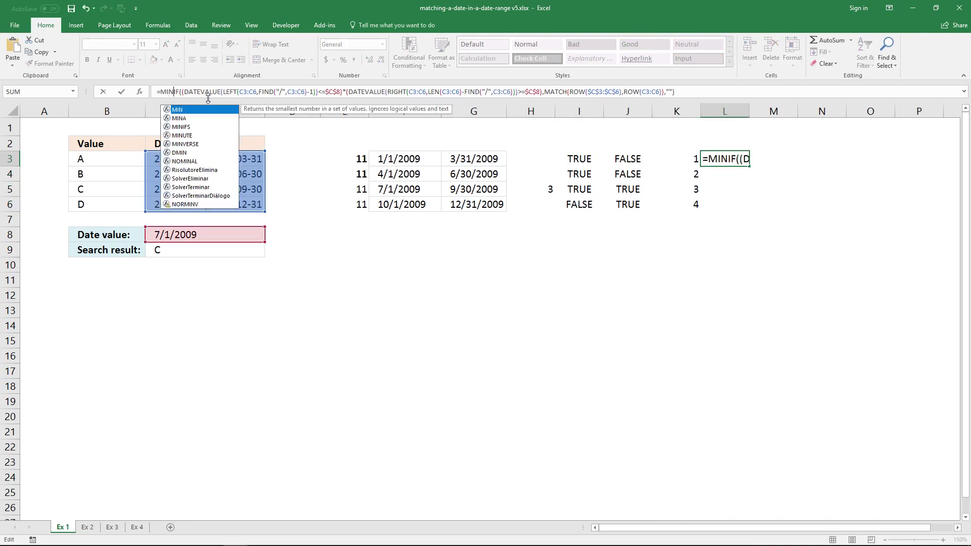
click(695, 96)
text())
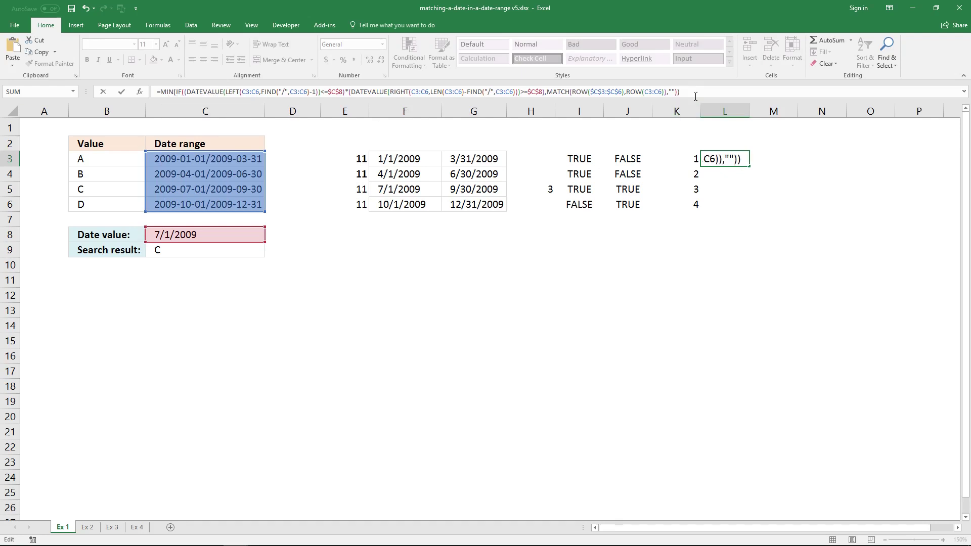
key(ctrl+shift+Return)
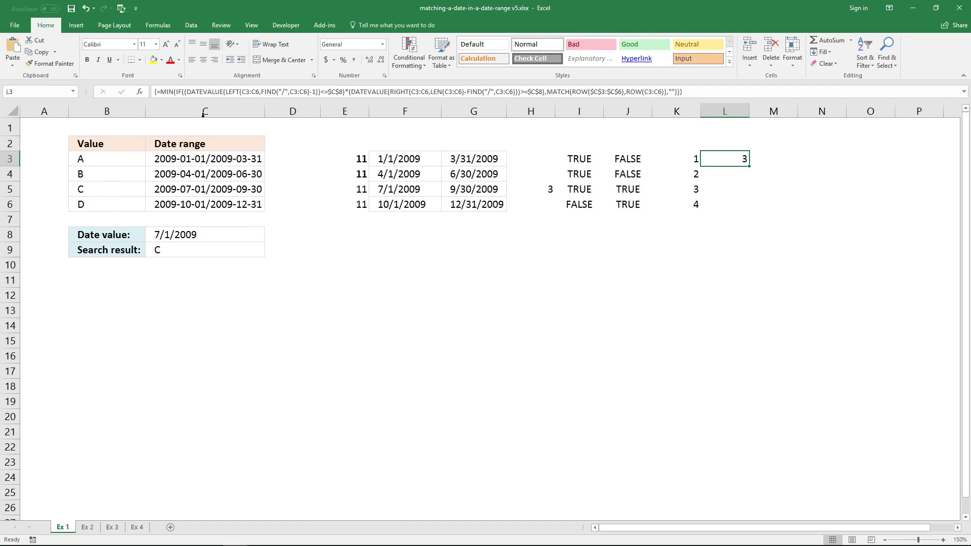
click(694, 86)
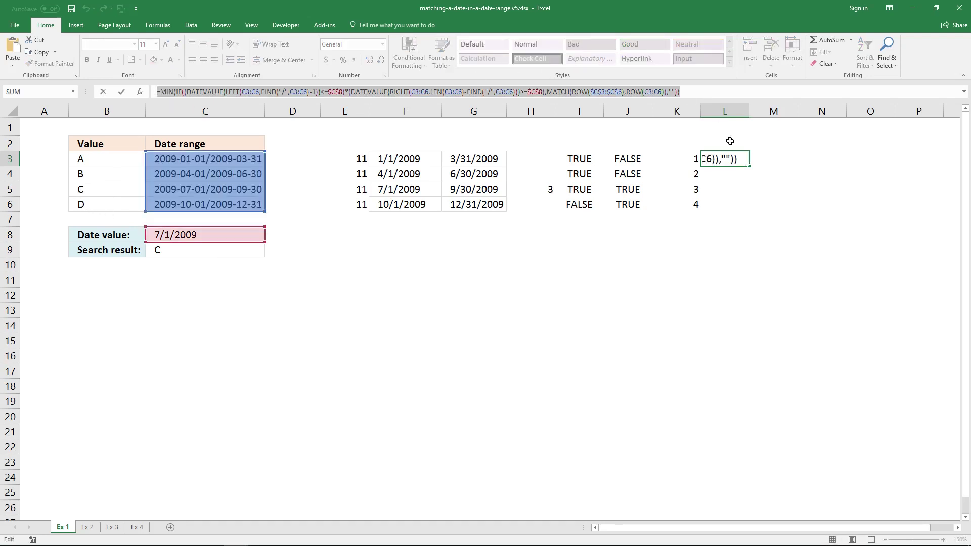
- Paste the MIN(IF) formula into M3, wrap it as INDEX(B3:B6, …), and array-enter it
key(ctrl+shift+Return)
click(775, 163)
click(536, 90)
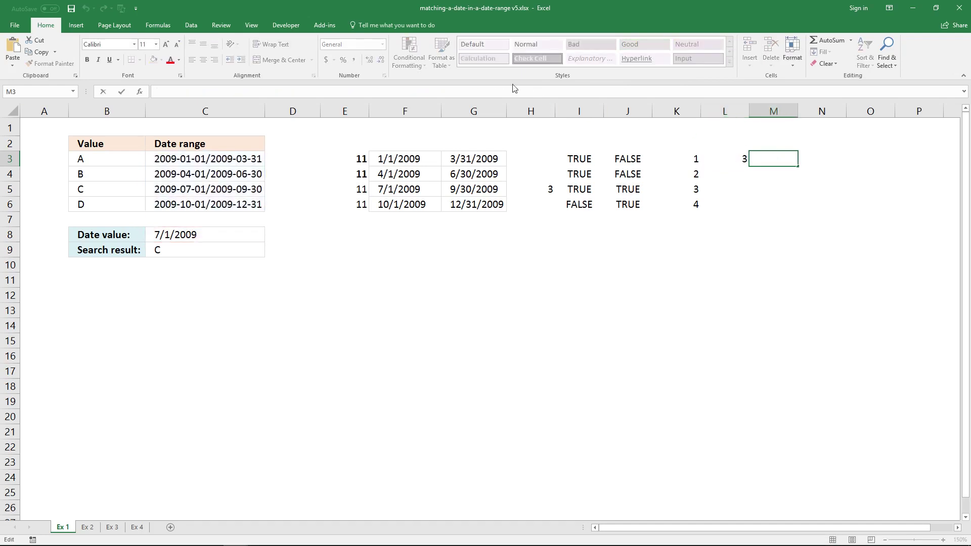
text(=MIN(IF((DATEVALUE(LEFT(C3:C6,FIND("/",C3:C6)-1))<=$C$8)*(DATEVALUE(RIGHT(C3:C6,LEN(C3:C6)-FIND("/",C3:C6)))>=$C$8),MATCH(ROW($C$3:$C$6),ROW(C3:C6)),"")))
click(159, 91)
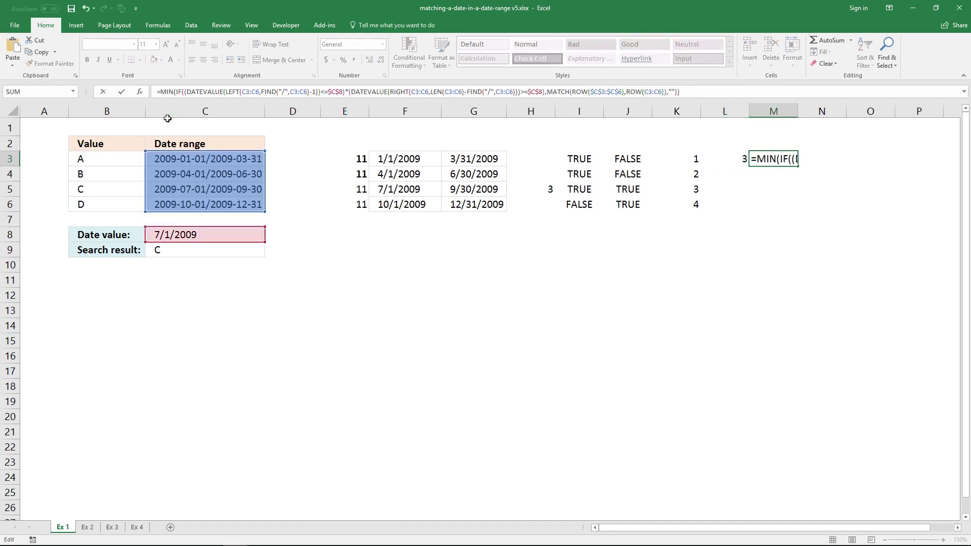
text(INDEX()
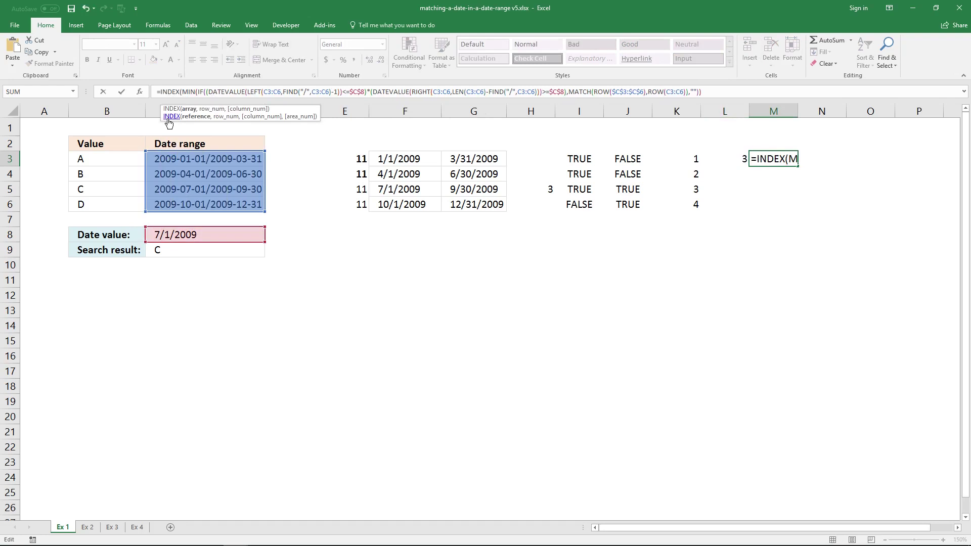
drag(105, 161, 98, 206)
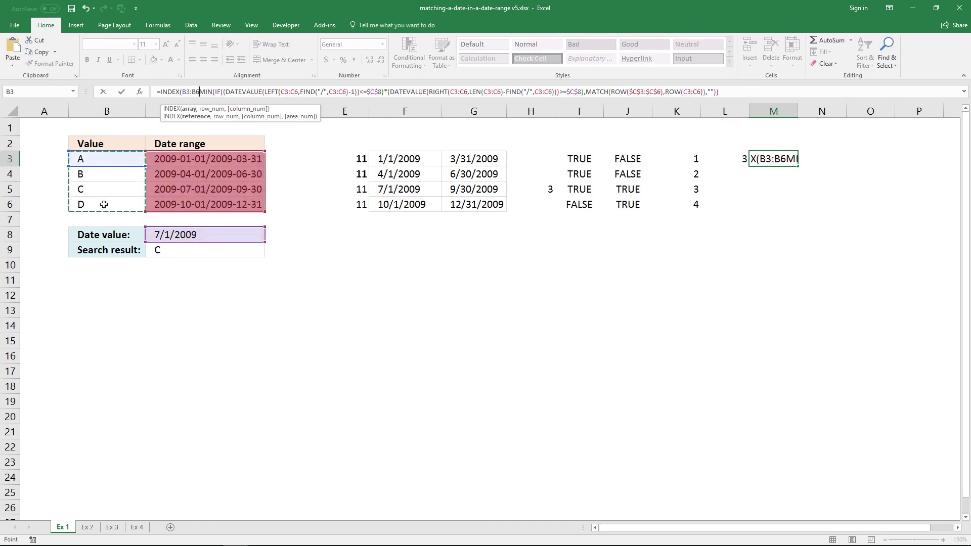
text(,)
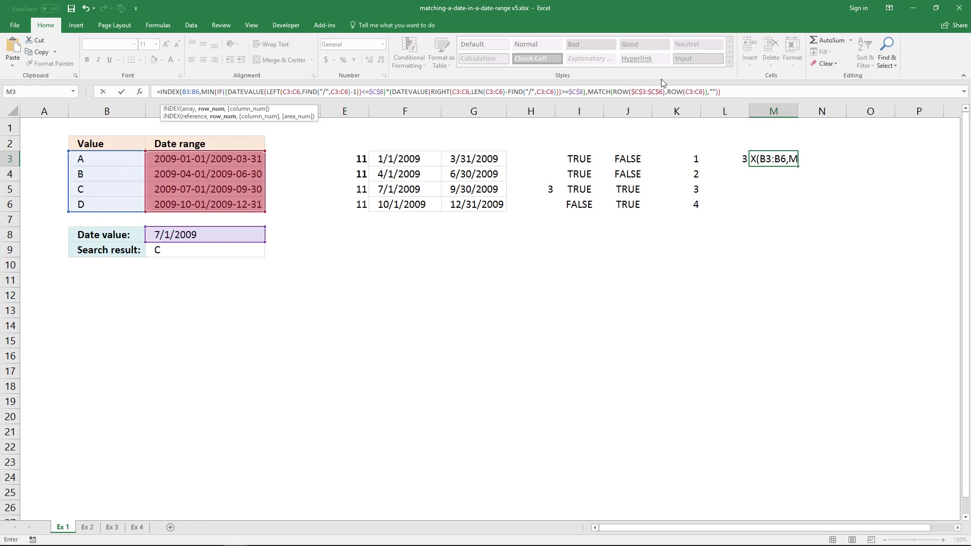
click(724, 93)
key(End)
text())
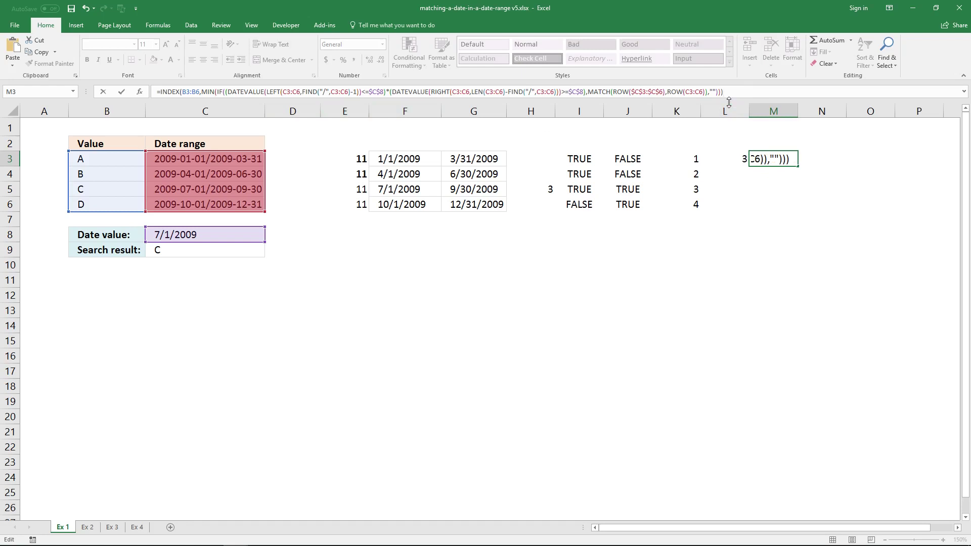
key(ctrl+shift+Return)
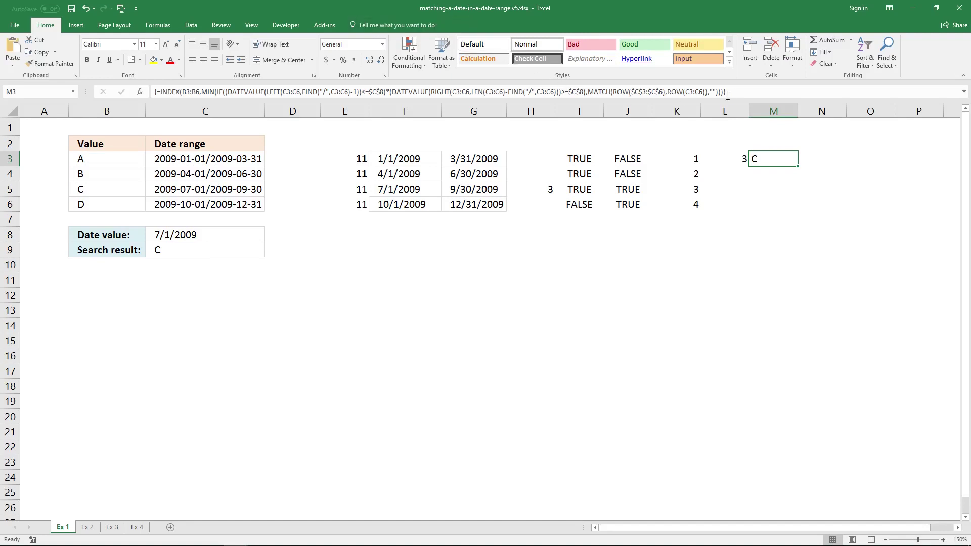
- Copy M3's INDEX/MIN(IF) array formula, returning C, into N3
click(746, 93)
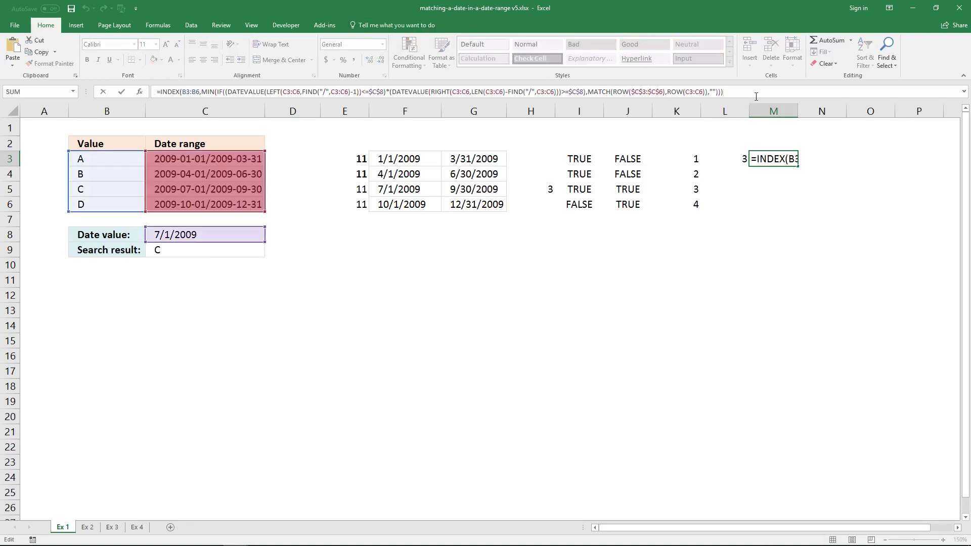
triple_click(755, 96)
key(ctrl+c)
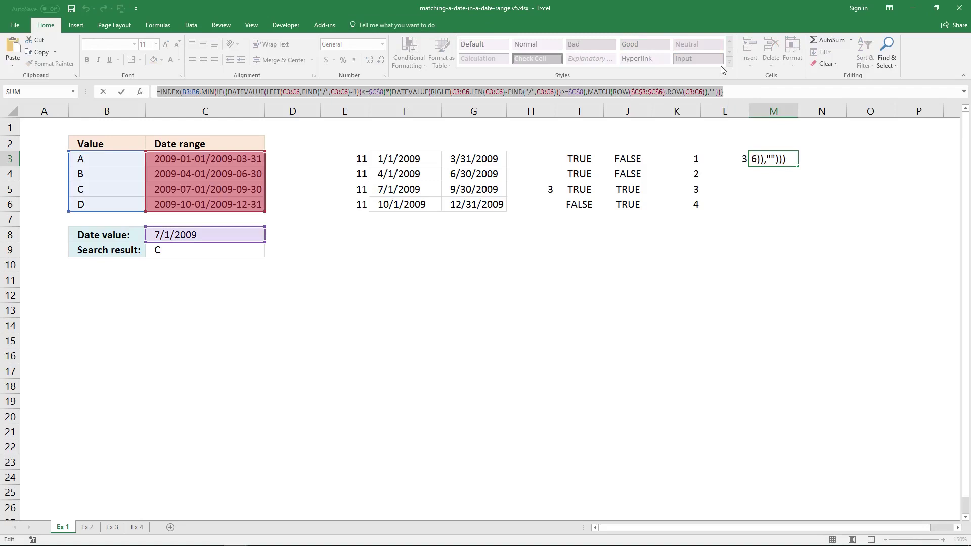
key(ctrl+shift+Return)
click(828, 155)
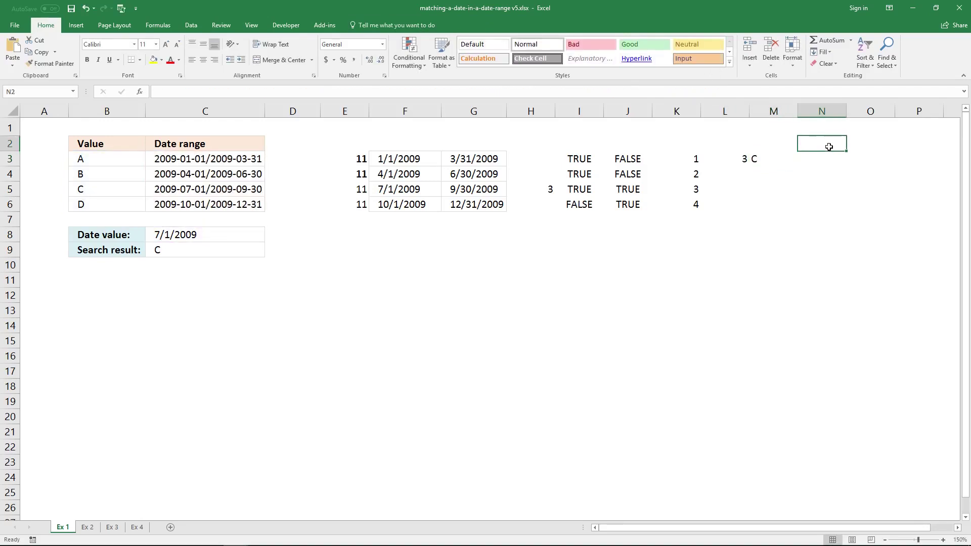
click(596, 96)
key(ctrl+v)
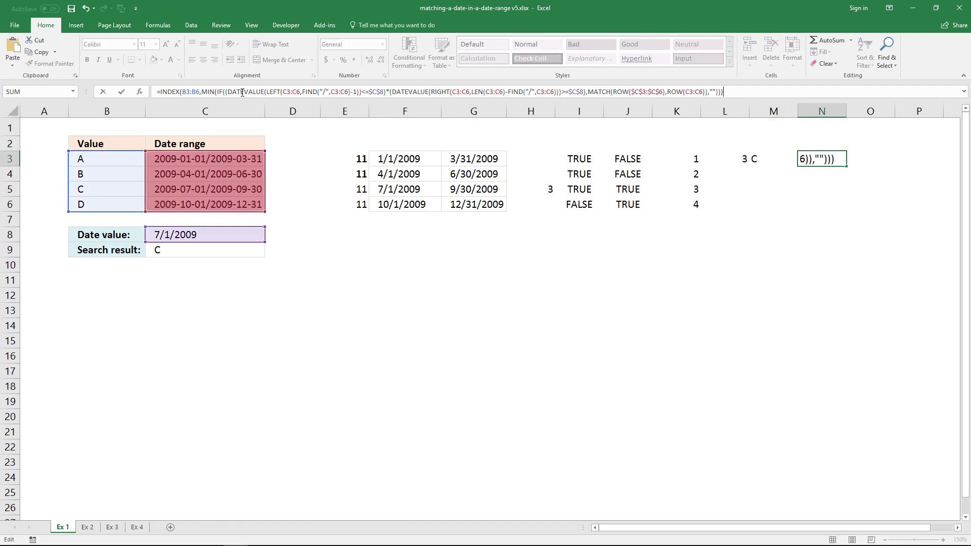
- Rewrite N3 with SUMPRODUCT instead of MIN(IF, multiplying by MATCH and dropping the "" argument
double_click(210, 92)
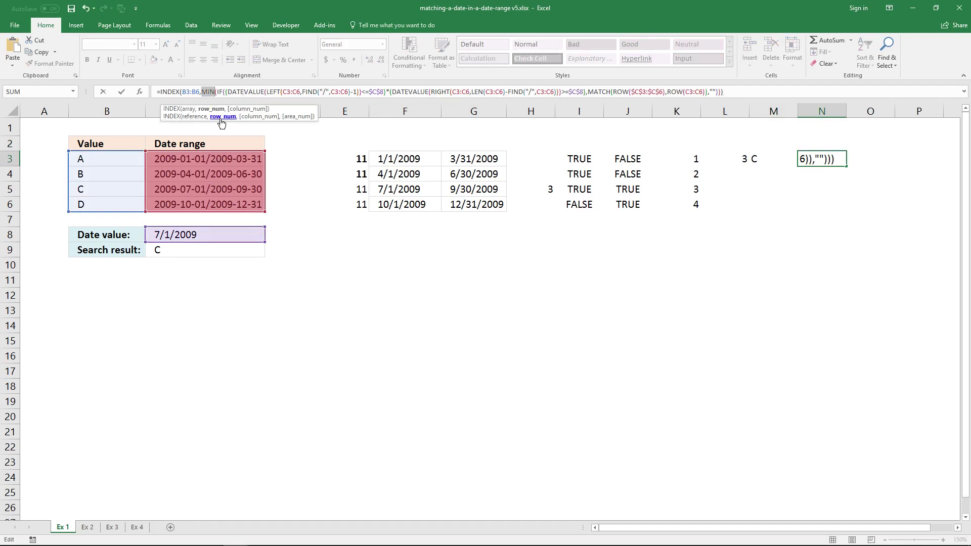
text(SUMPRODU)
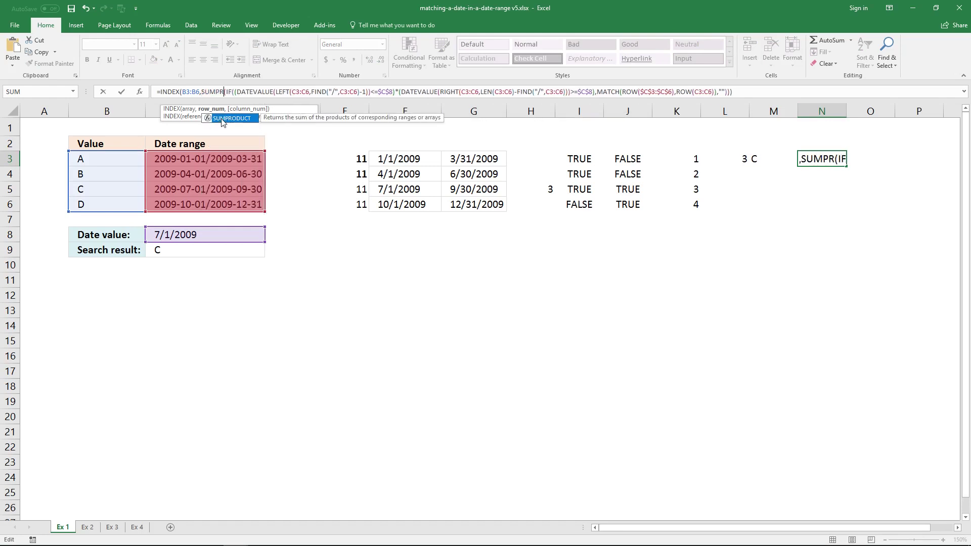
text(CT()
double_click(222, 119)
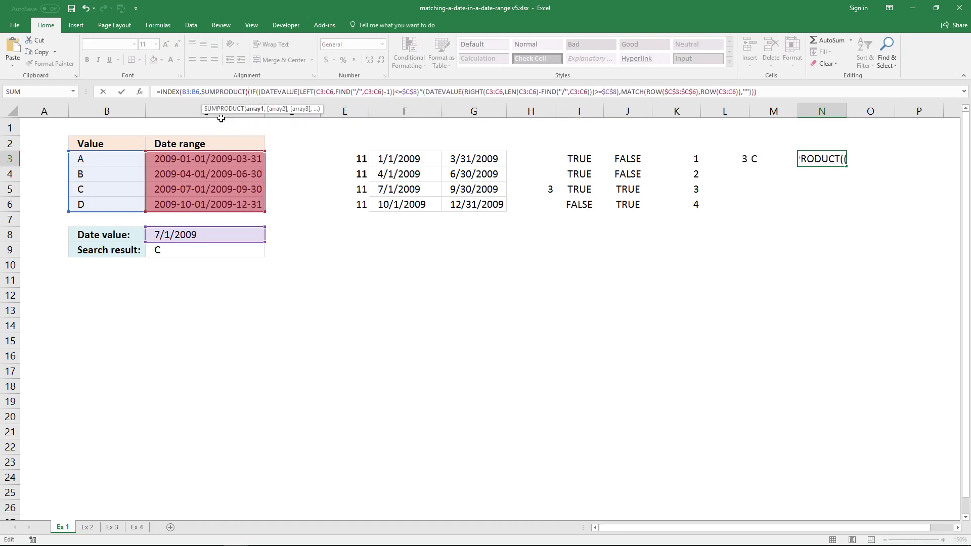
click(260, 94)
key(BackSpace)
key(BackSpace)
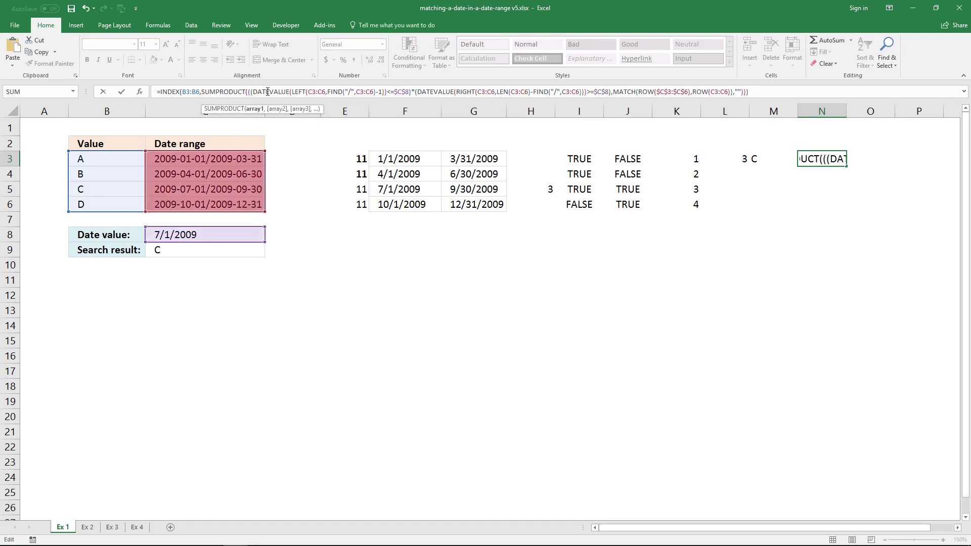
key(BackSpace)
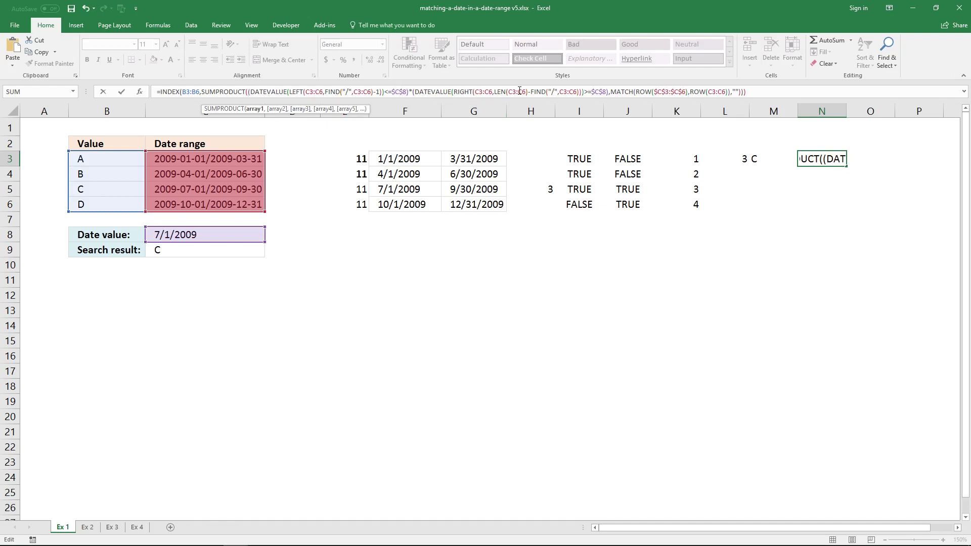
click(610, 92)
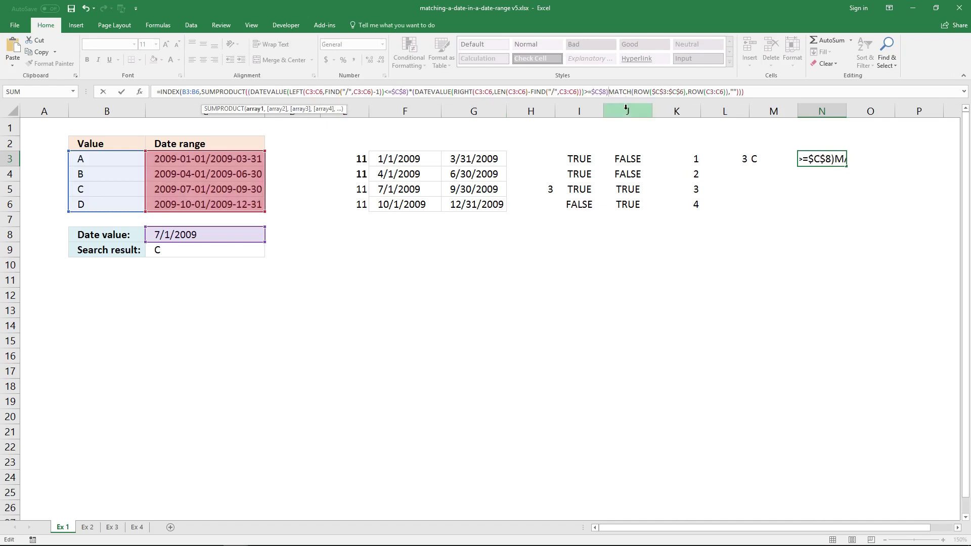
text(*)
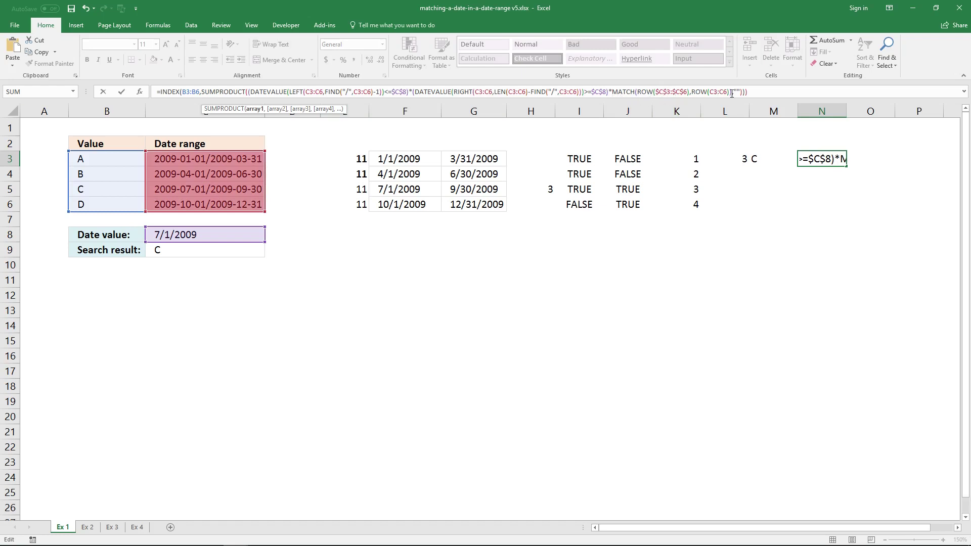
drag(731, 92, 744, 92)
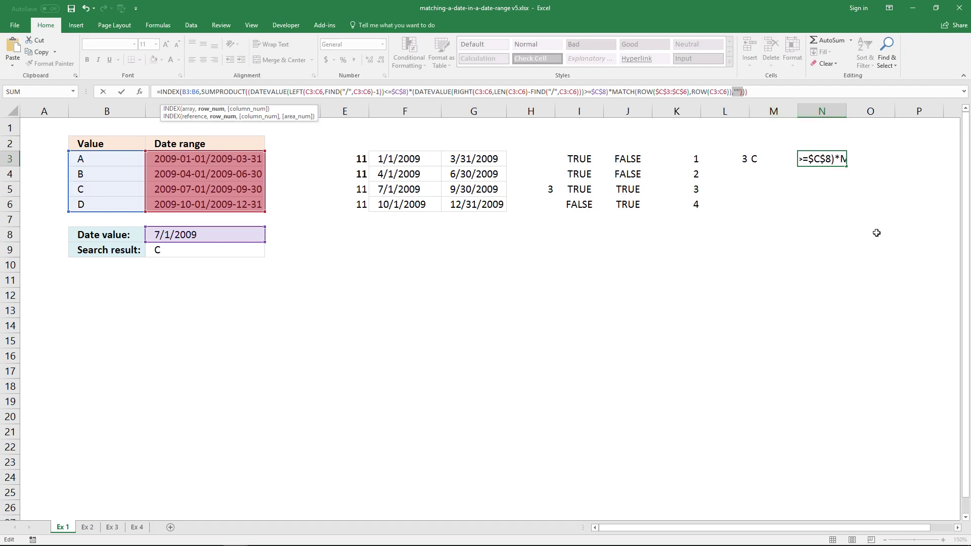
key(Delete)
click(756, 90)
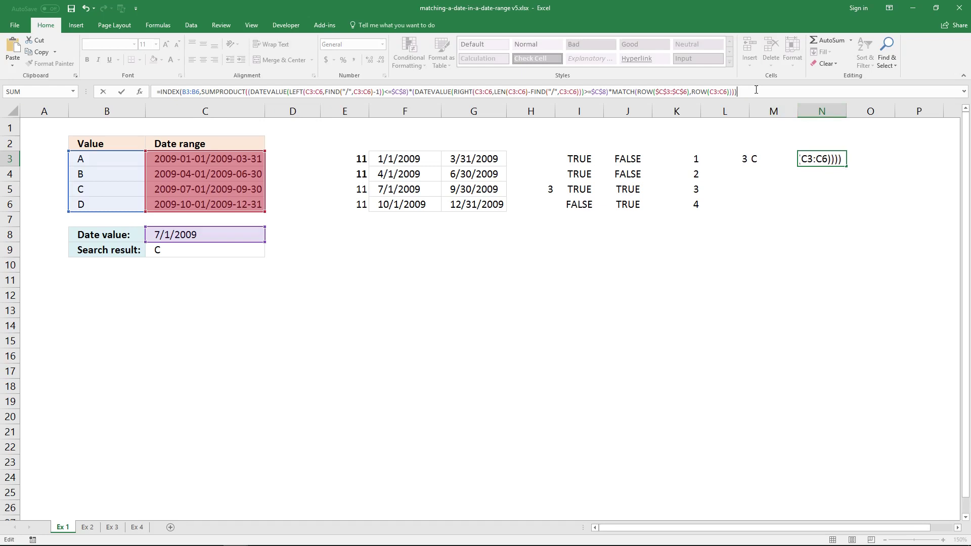
key(Return)
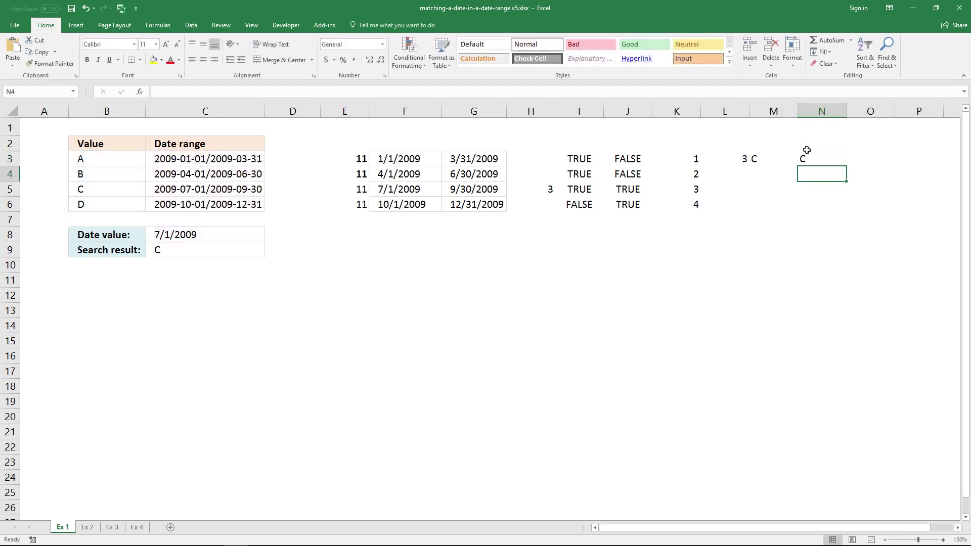
- Compare N3's SUMPRODUCT formula with M3's array formula, both returning C
click(818, 160)
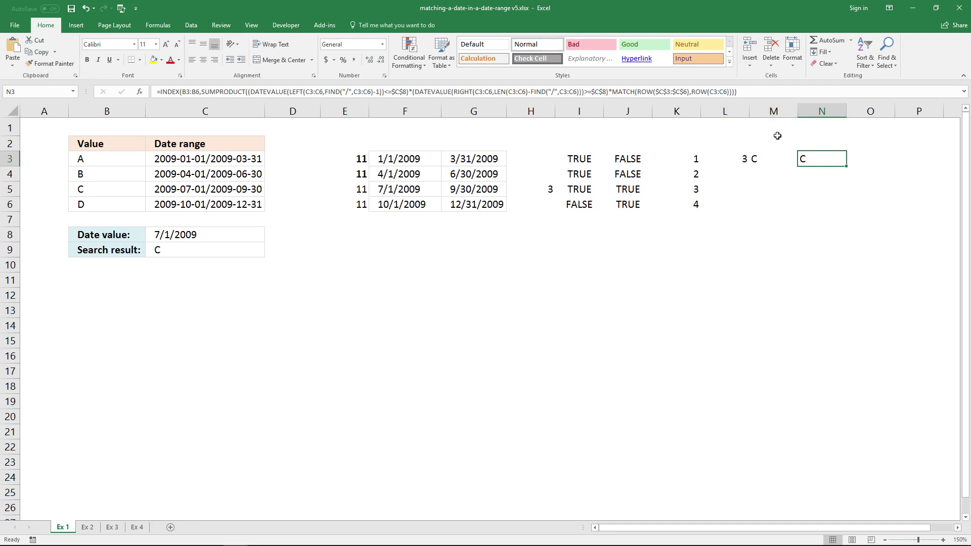
click(773, 159)
click(812, 159)
click(781, 163)
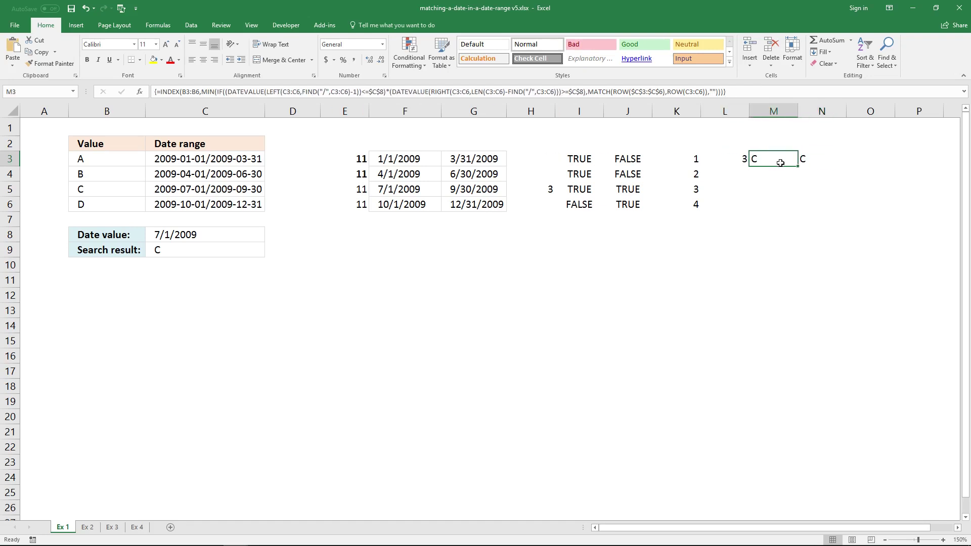